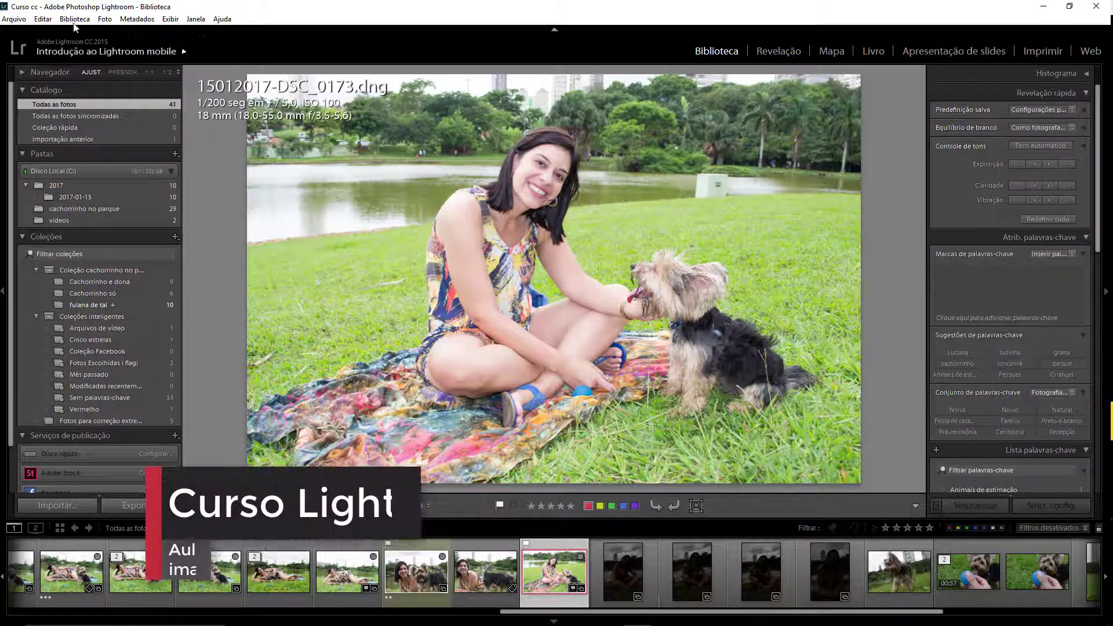
# Open the Exportar um arquivo dialog from the Arquivo menu for the selected park photo.
pyautogui.click(14, 18)
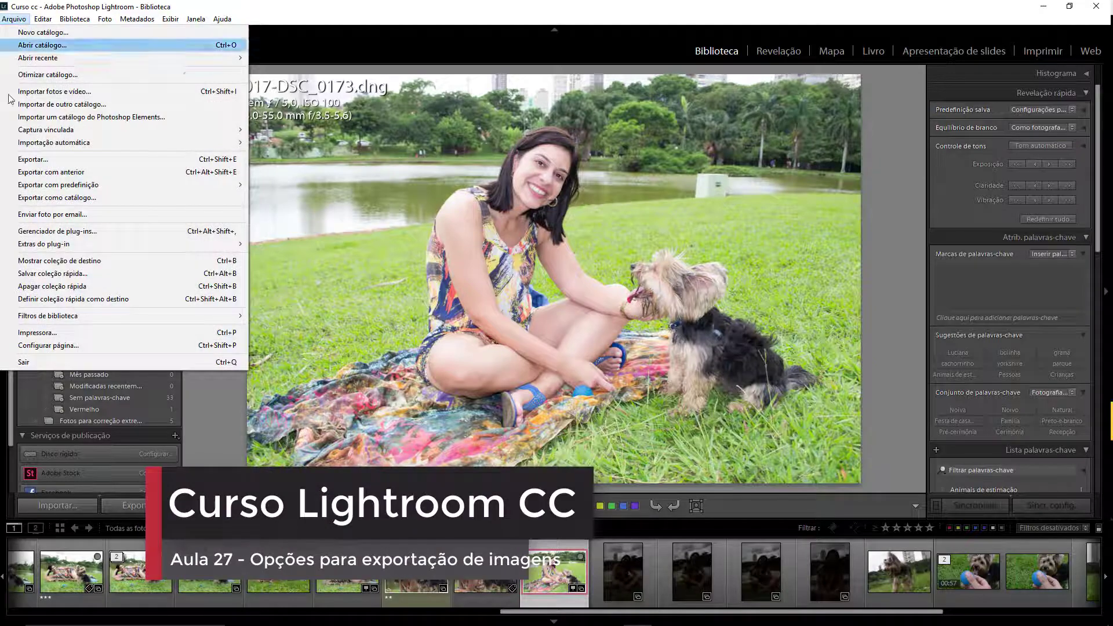
pyautogui.click(40, 159)
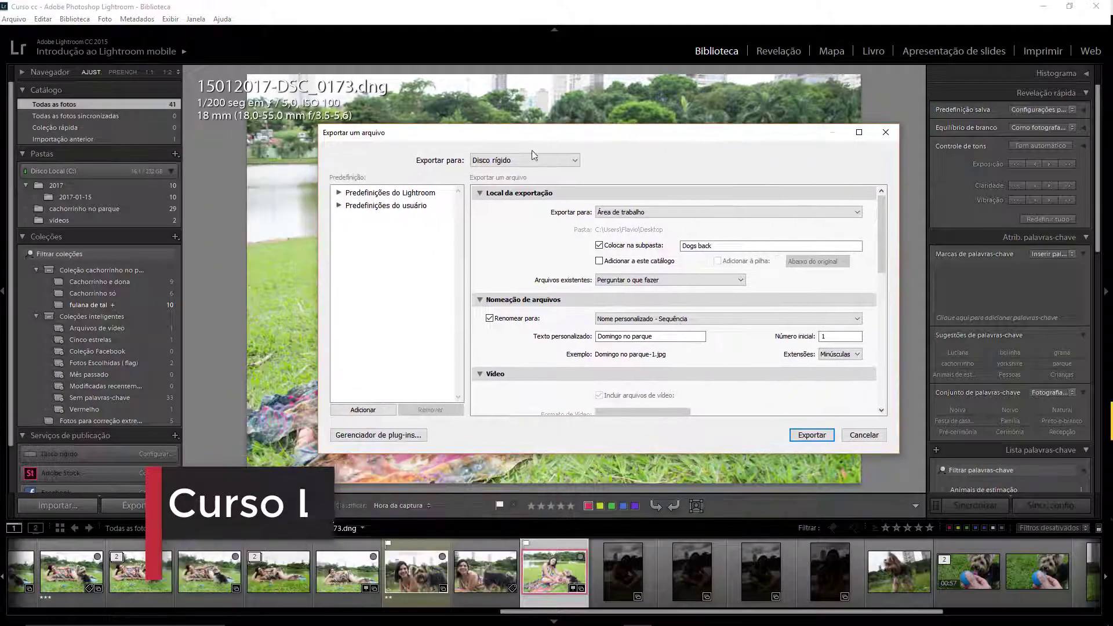
# Switch Exportar para to CD/DVD and scroll through the export settings sections.
pyautogui.click(530, 162)
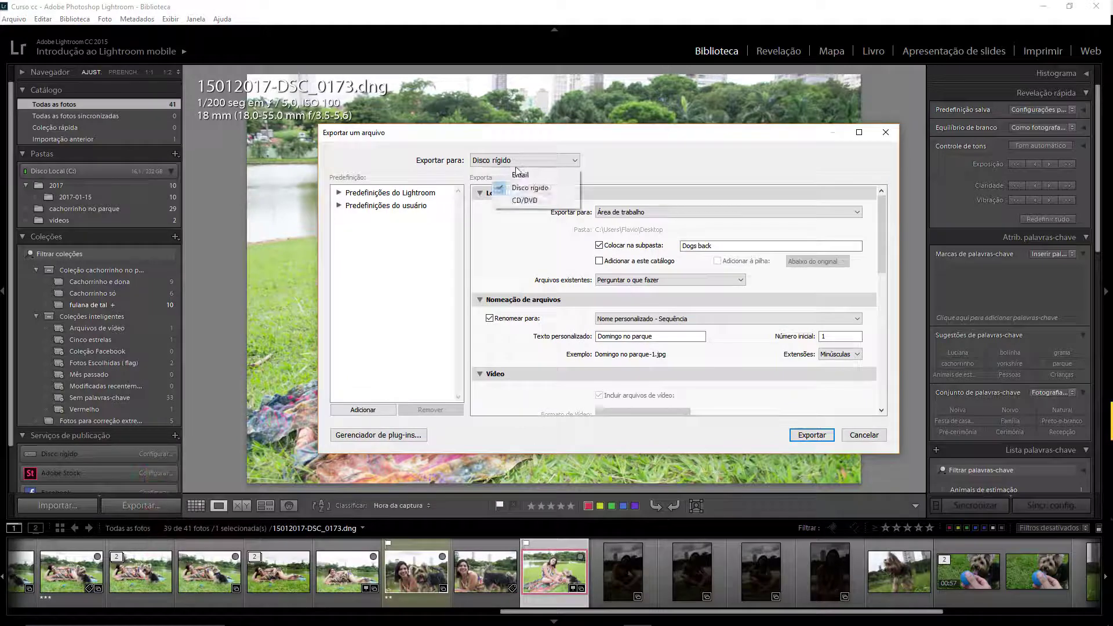
pyautogui.click(530, 200)
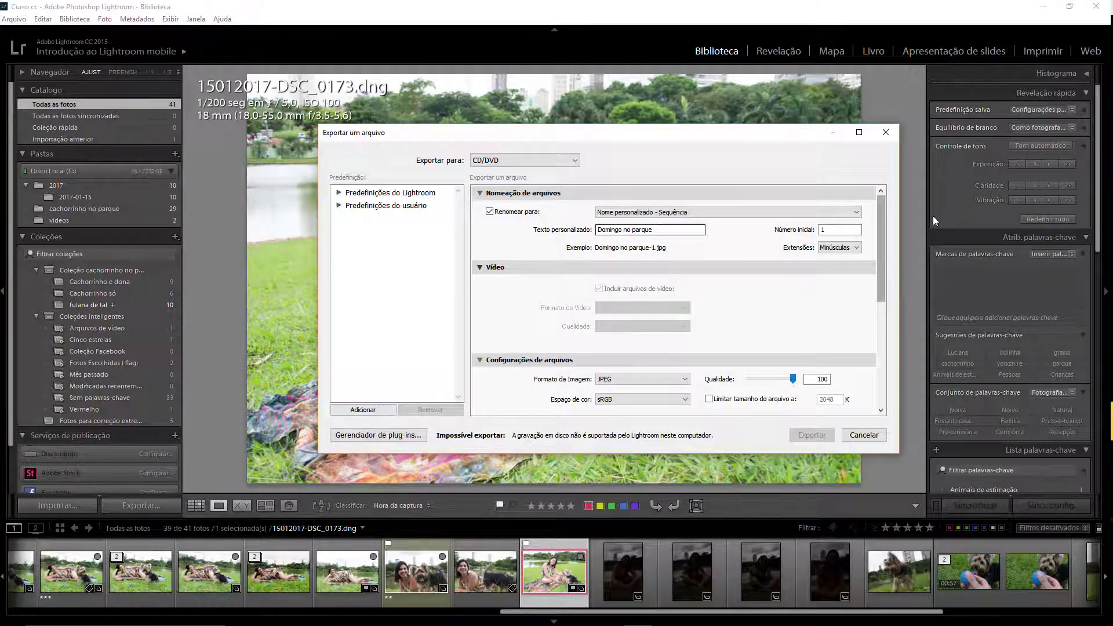
pyautogui.moveTo(881, 214); pyautogui.dragTo(867, 329)
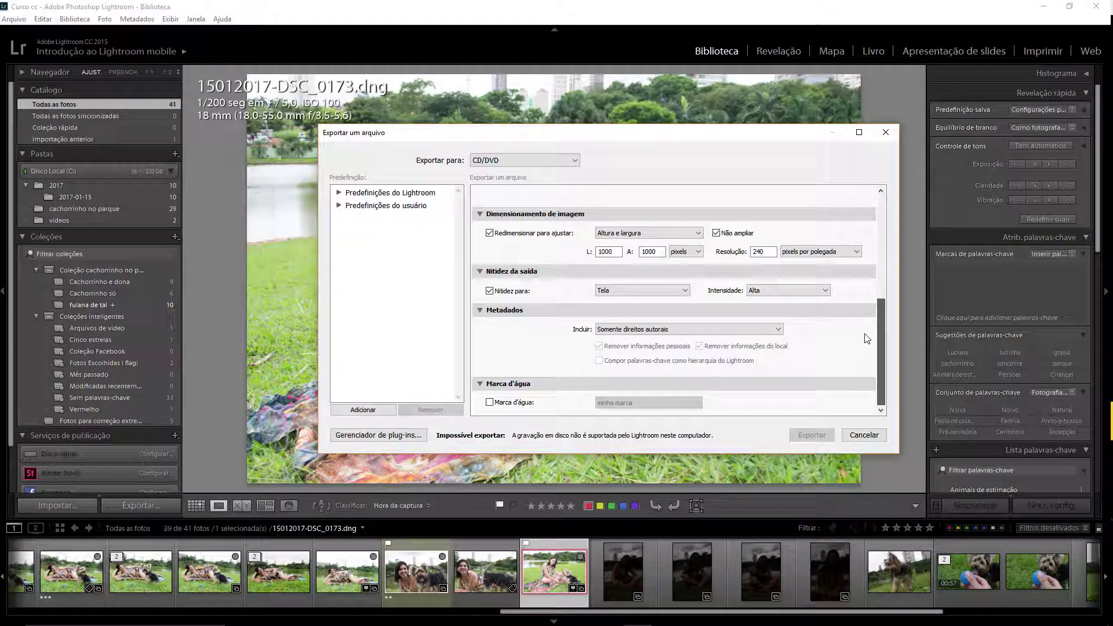
pyautogui.scroll(10, 863, 315)
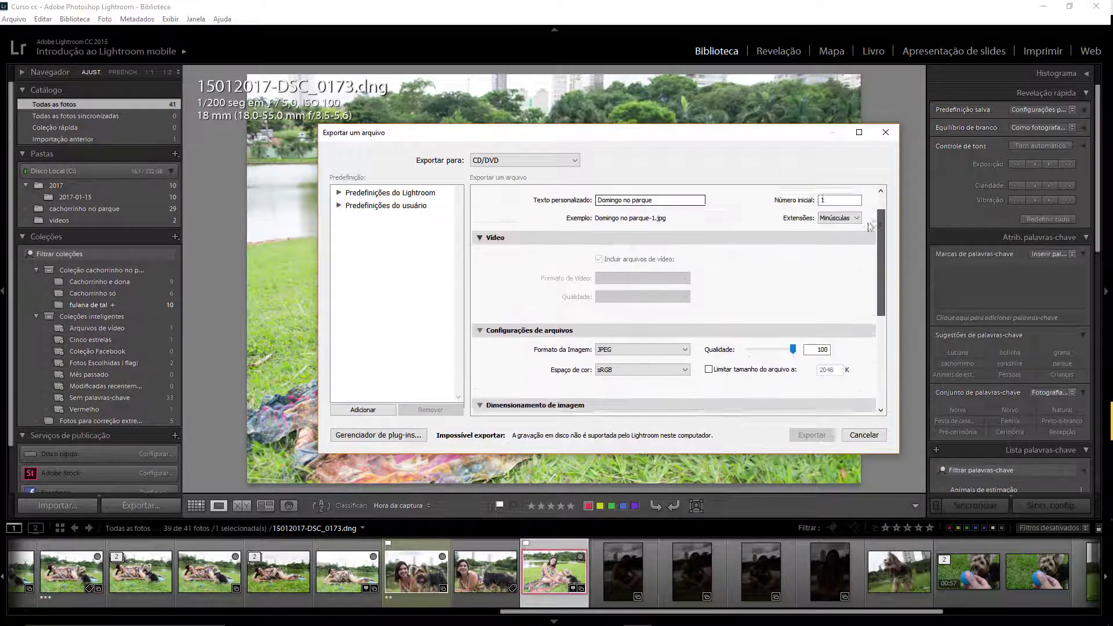
pyautogui.scroll(-10, 870, 322)
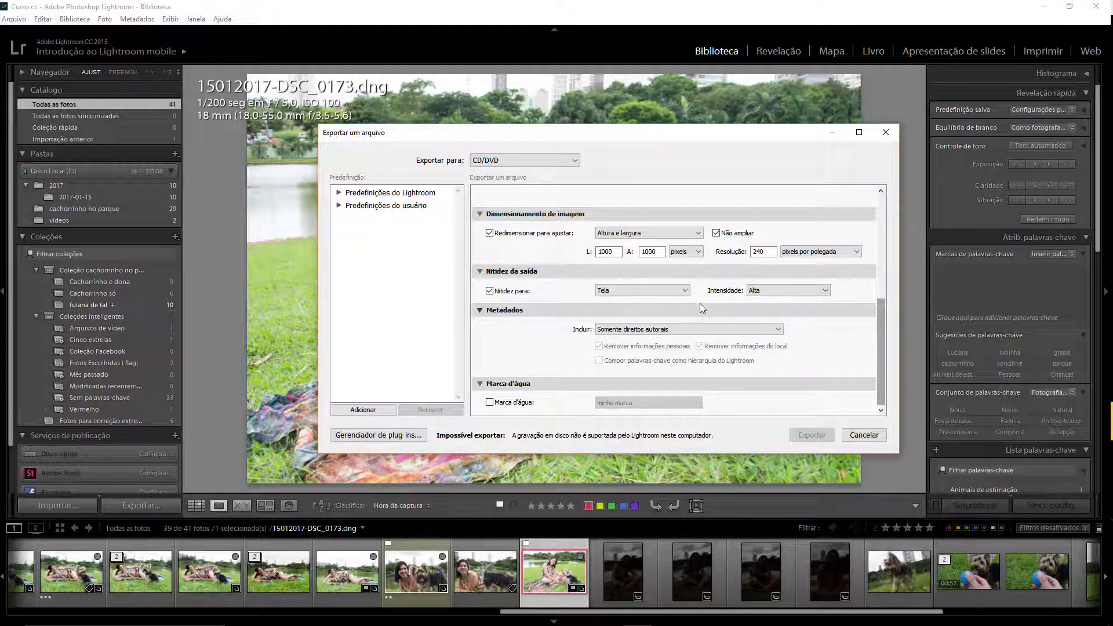
pyautogui.moveTo(879, 335); pyautogui.dragTo(876, 238)
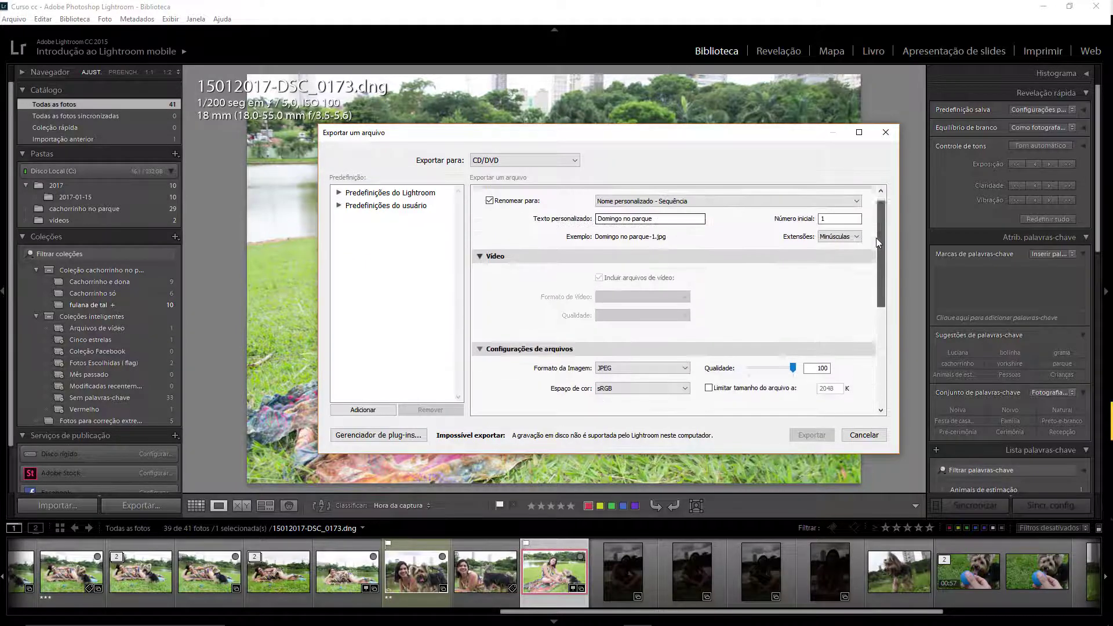
# Set Exportar para back to Disco rígido and select the 'Dogs back' subfolder name.
pyautogui.click(517, 161)
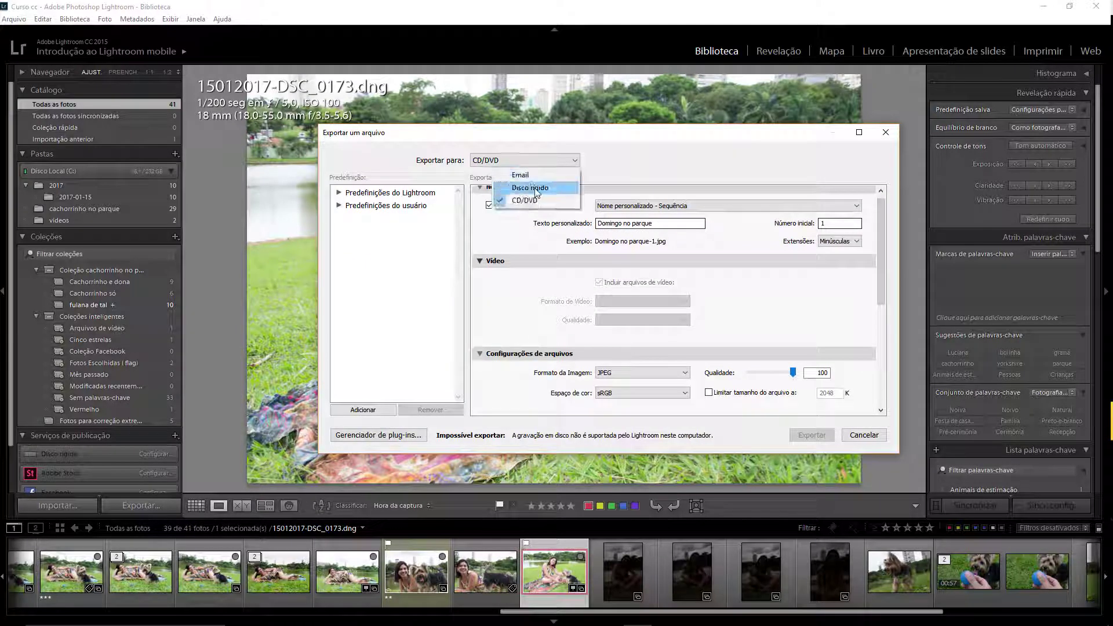
pyautogui.click(528, 187)
pyautogui.moveTo(877, 281); pyautogui.dragTo(882, 255)
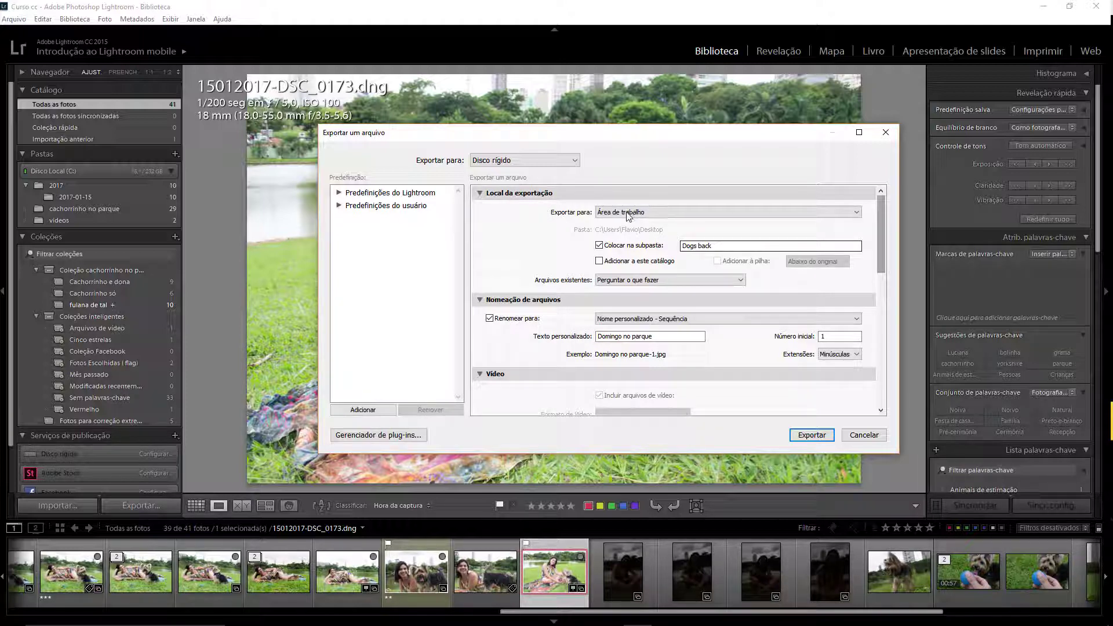
pyautogui.moveTo(724, 250); pyautogui.dragTo(662, 248)
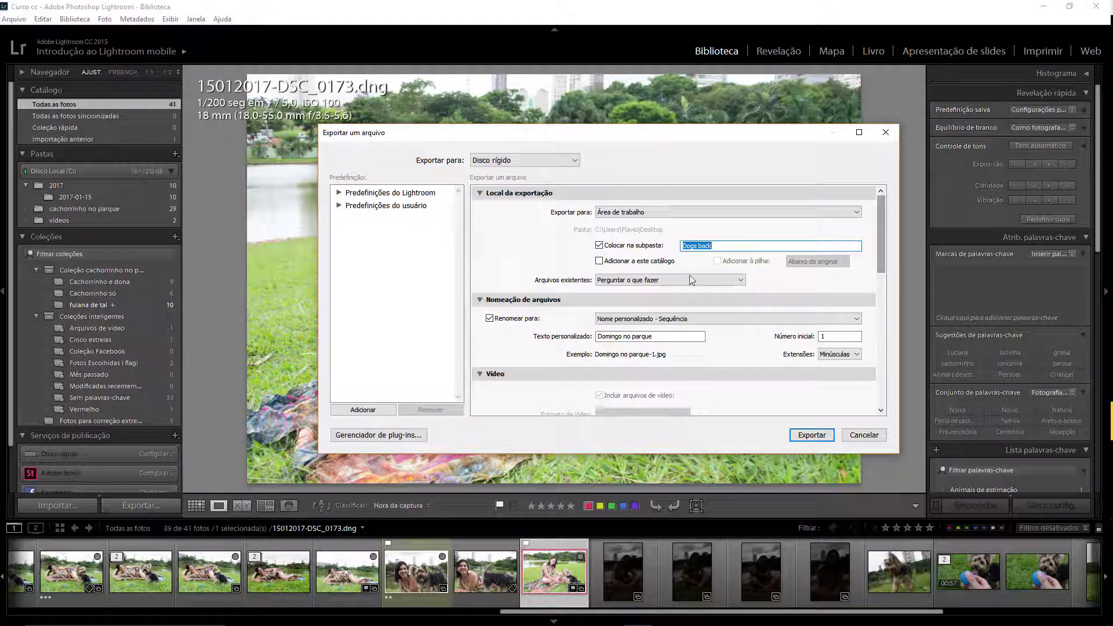
pyautogui.click(651, 281)
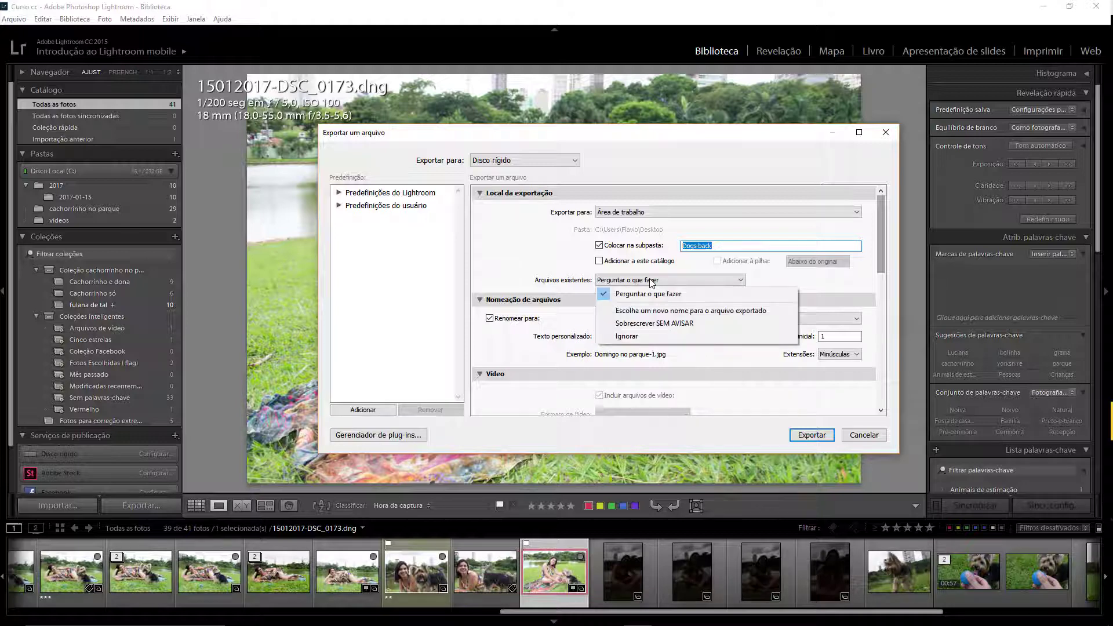
pyautogui.click(681, 324)
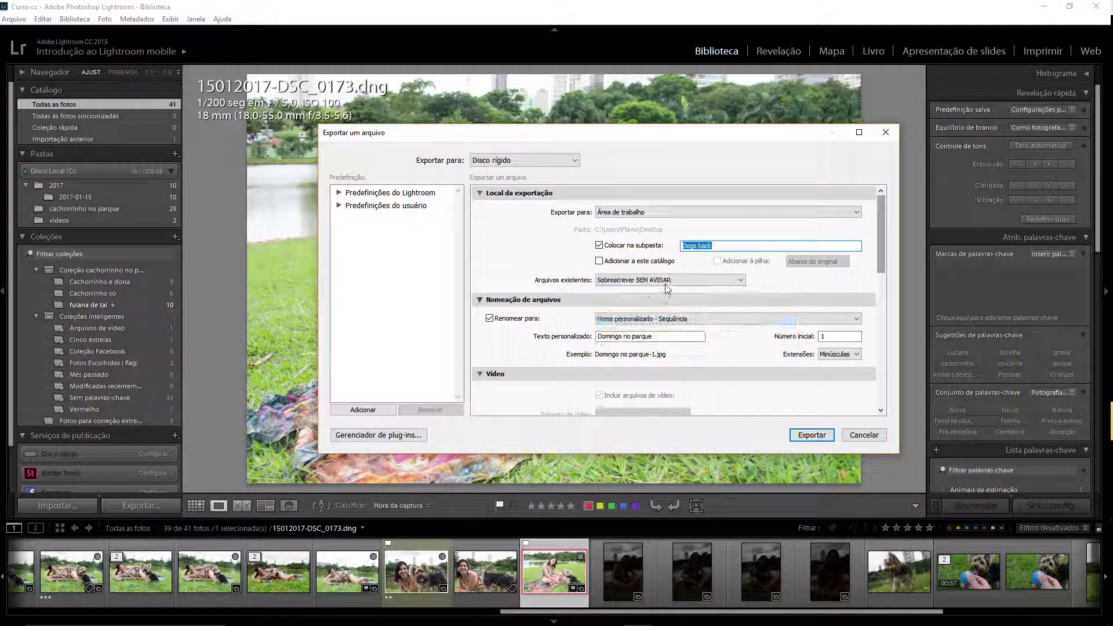
pyautogui.click(666, 285)
pyautogui.click(663, 294)
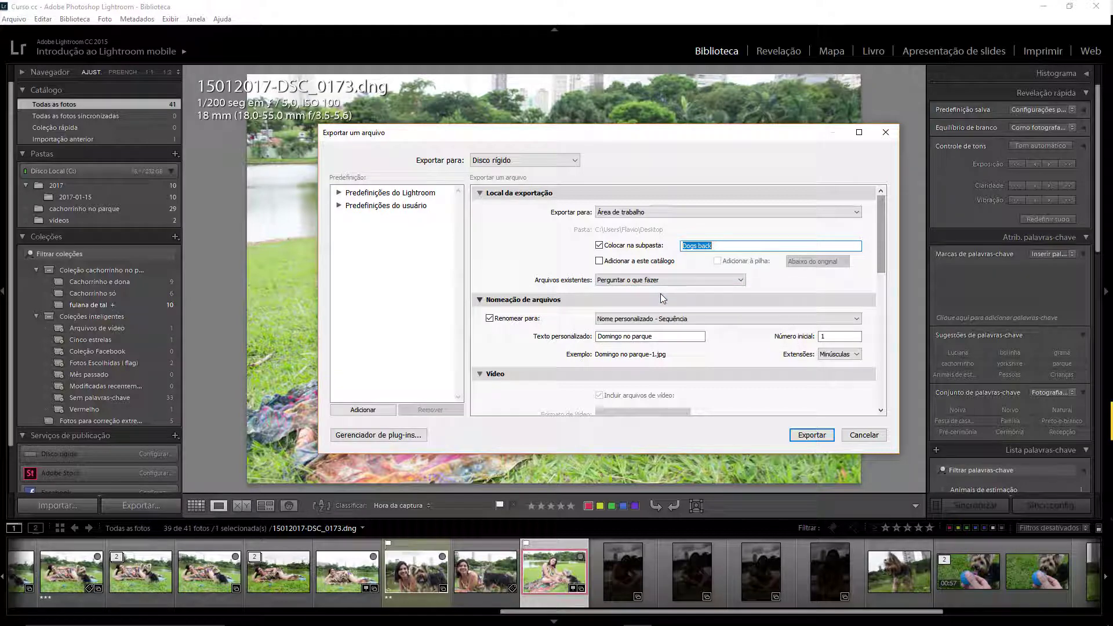
pyautogui.click(666, 284)
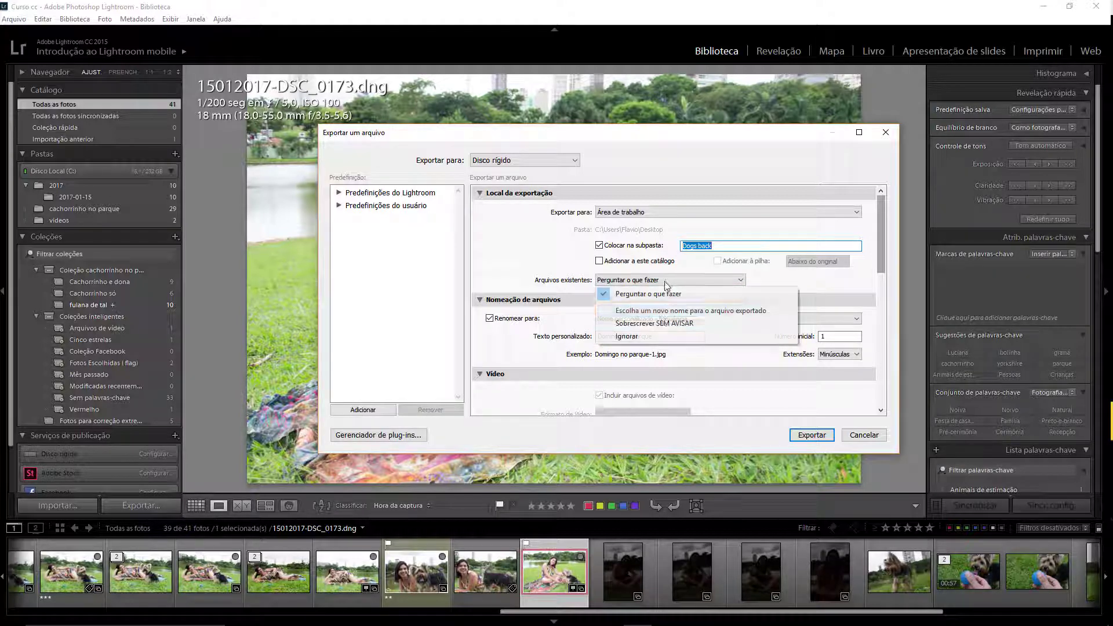
pyautogui.click(671, 314)
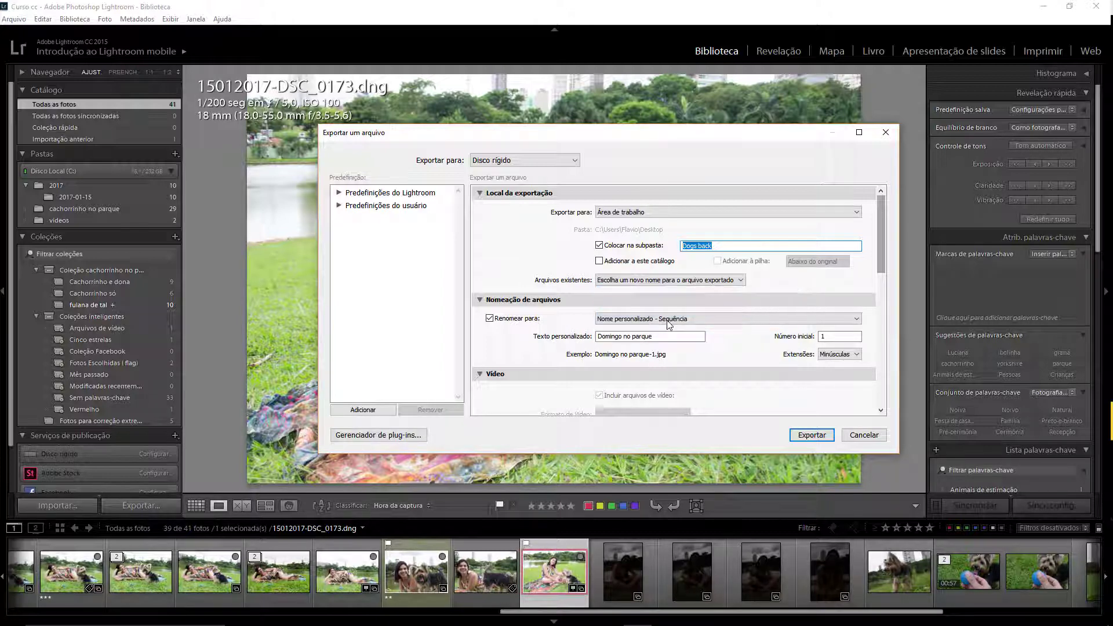
pyautogui.click(665, 282)
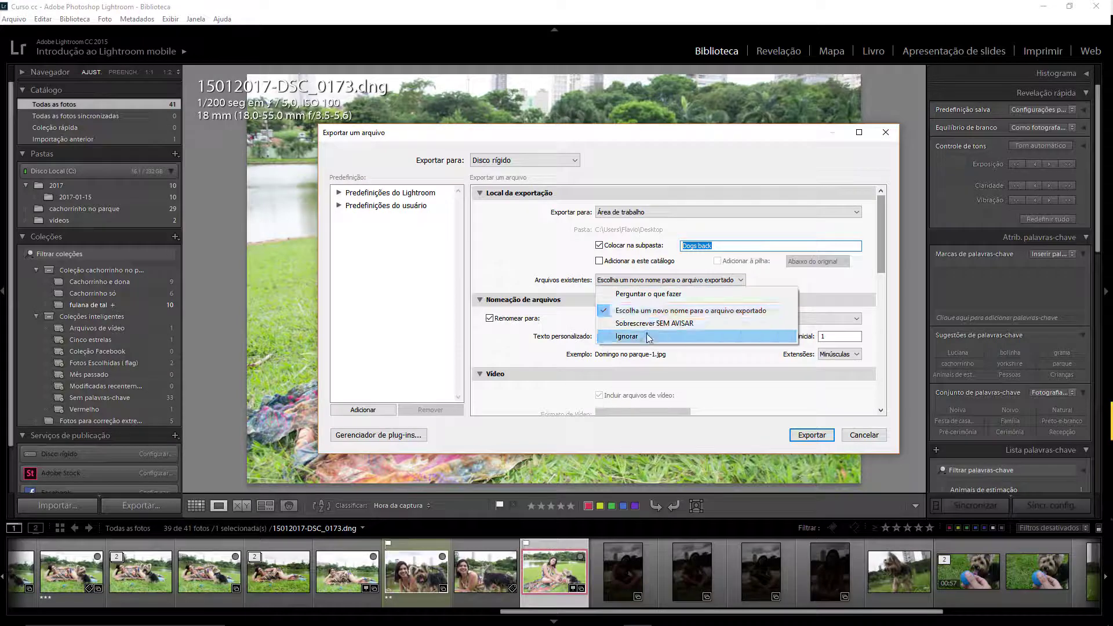
pyautogui.click(648, 296)
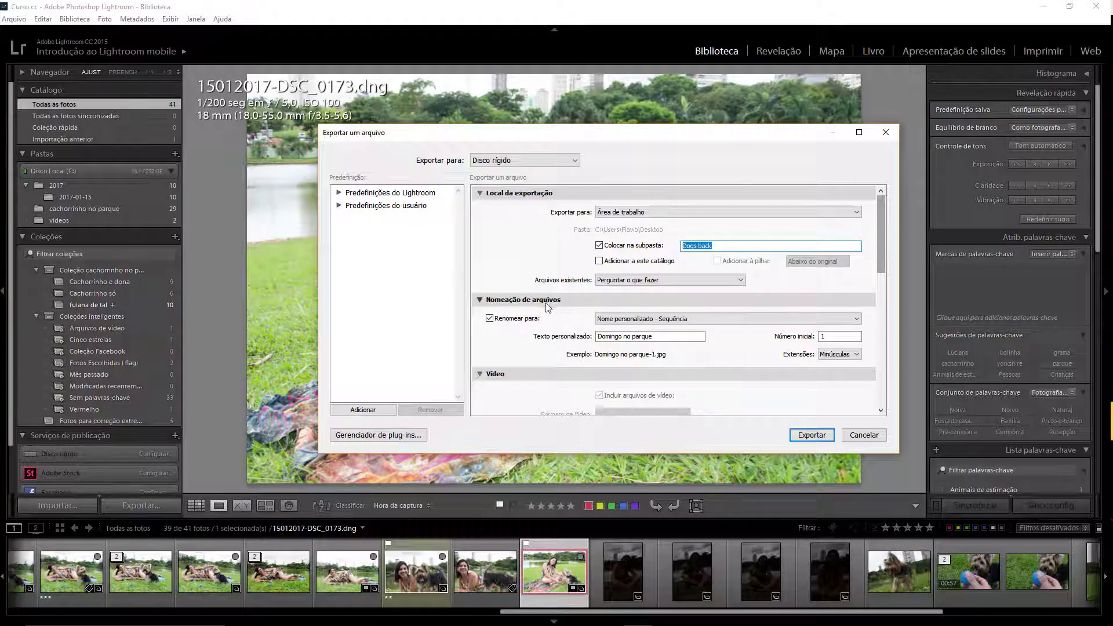
# Try the Date - Filename and Filename - Sequence renaming schemes for exported files.
pyautogui.click(678, 320)
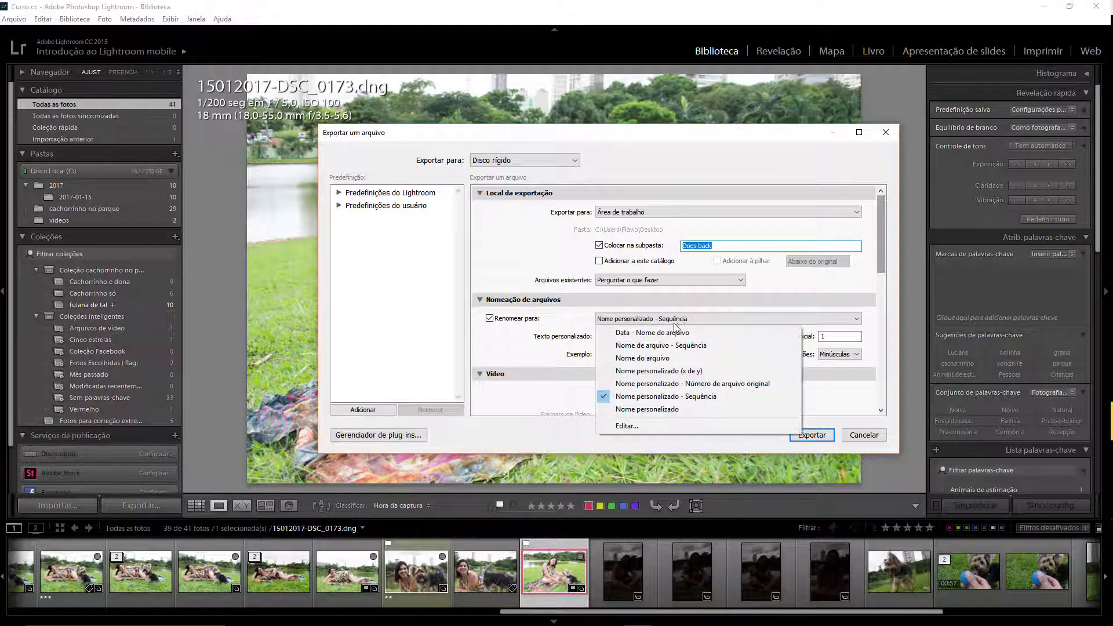
pyautogui.click(673, 335)
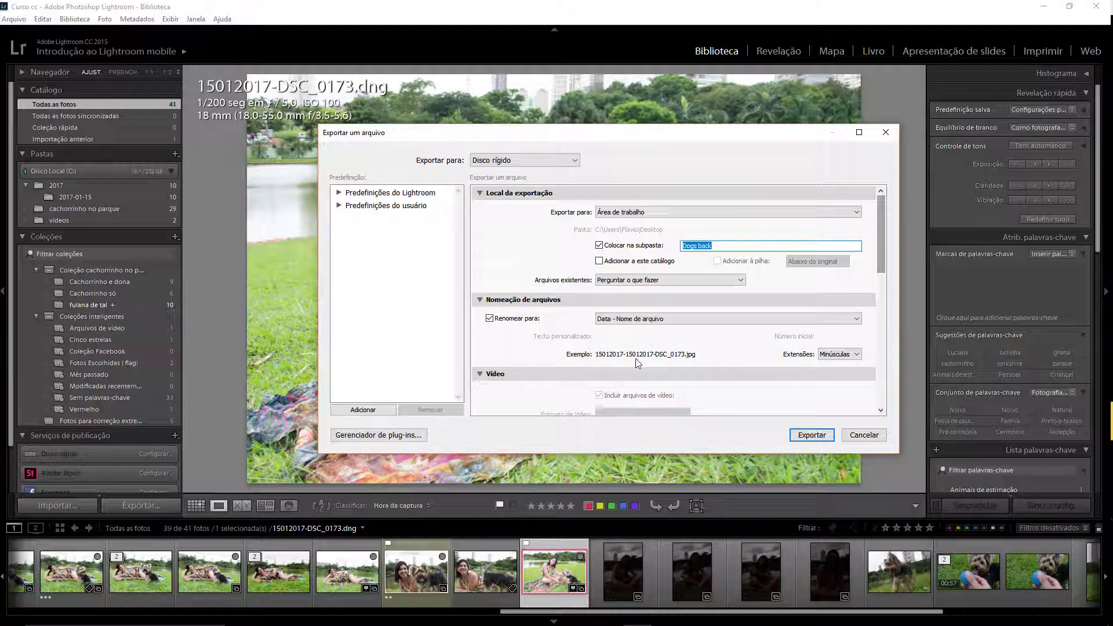
pyautogui.click(650, 320)
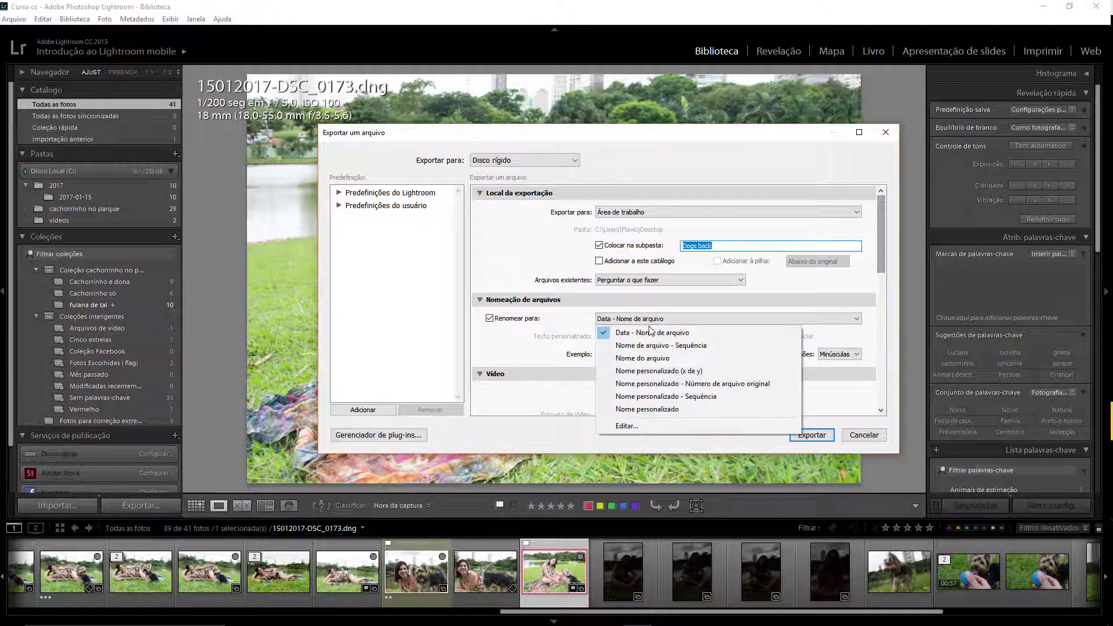
pyautogui.click(683, 346)
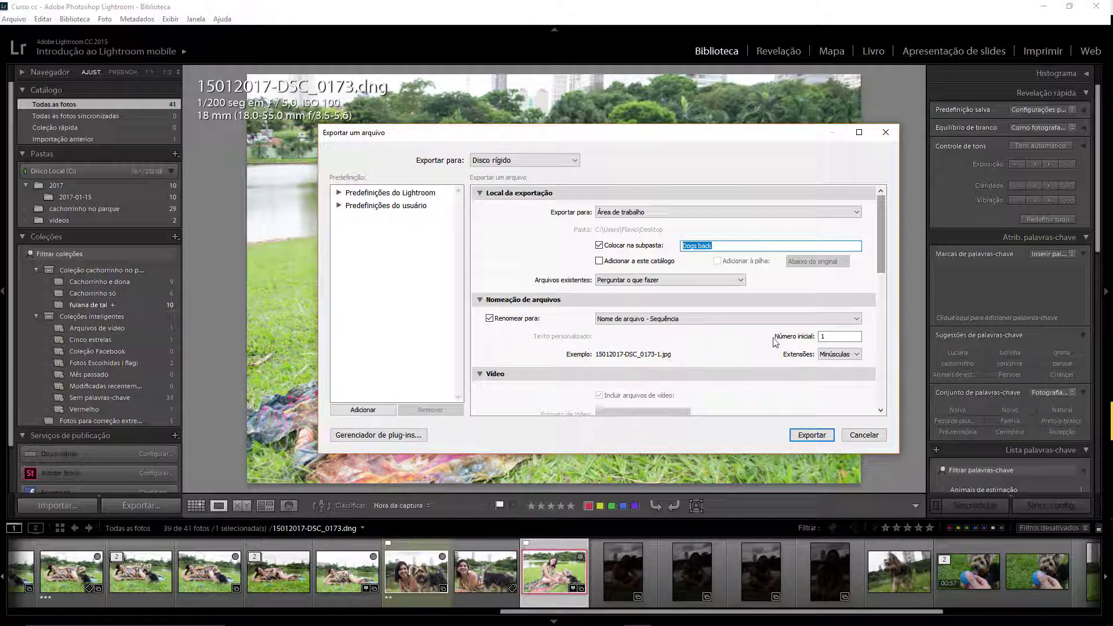
pyautogui.click(834, 336)
# Set renaming to Custom Name - Original File Number, giving 'Domingo no parque' plus file number.
pyautogui.click(664, 320)
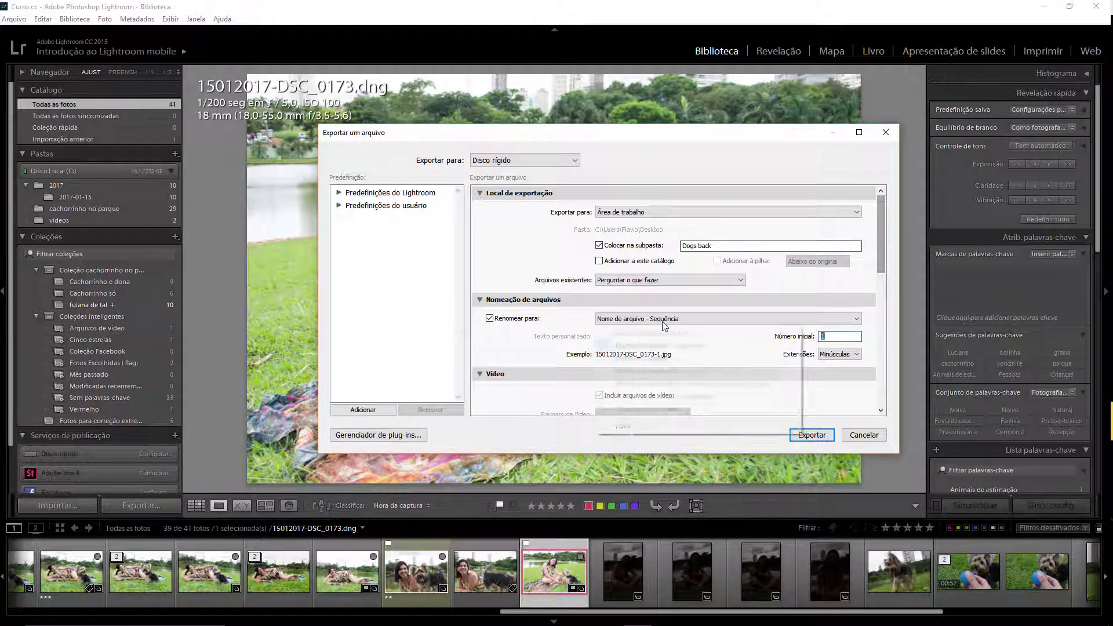
pyautogui.click(642, 358)
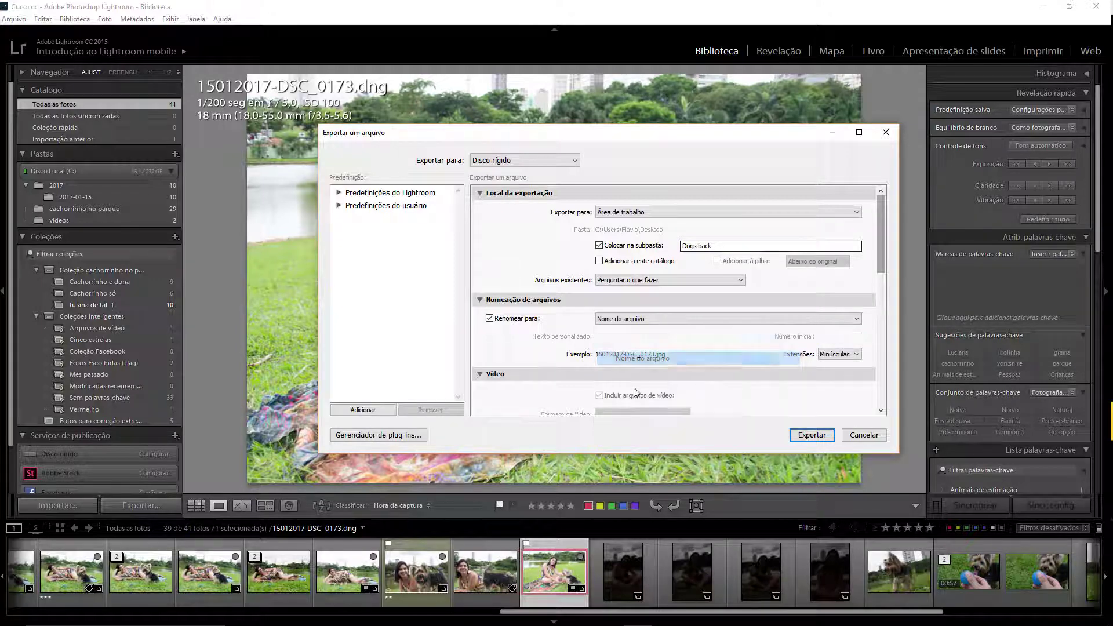
pyautogui.click(664, 320)
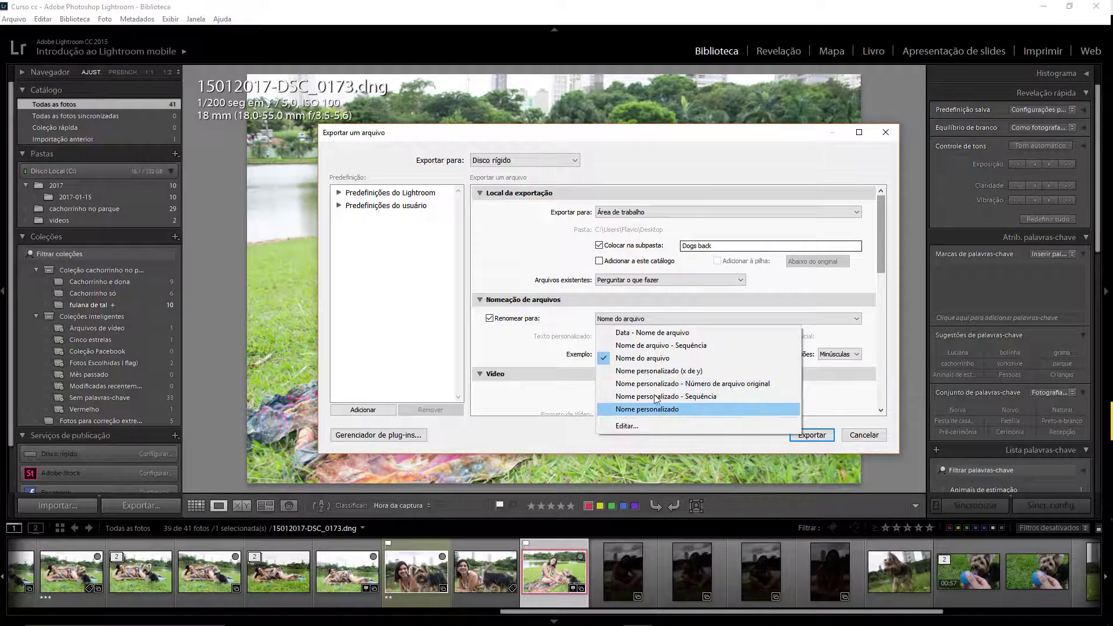
pyautogui.click(668, 372)
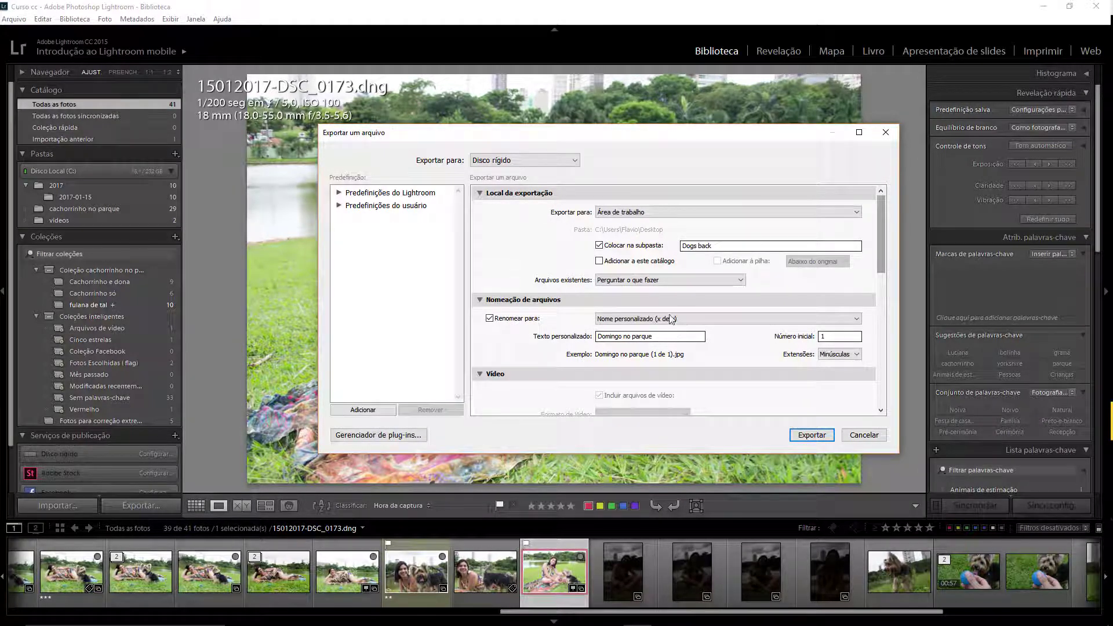
pyautogui.click(672, 319)
pyautogui.click(671, 383)
pyautogui.click(670, 320)
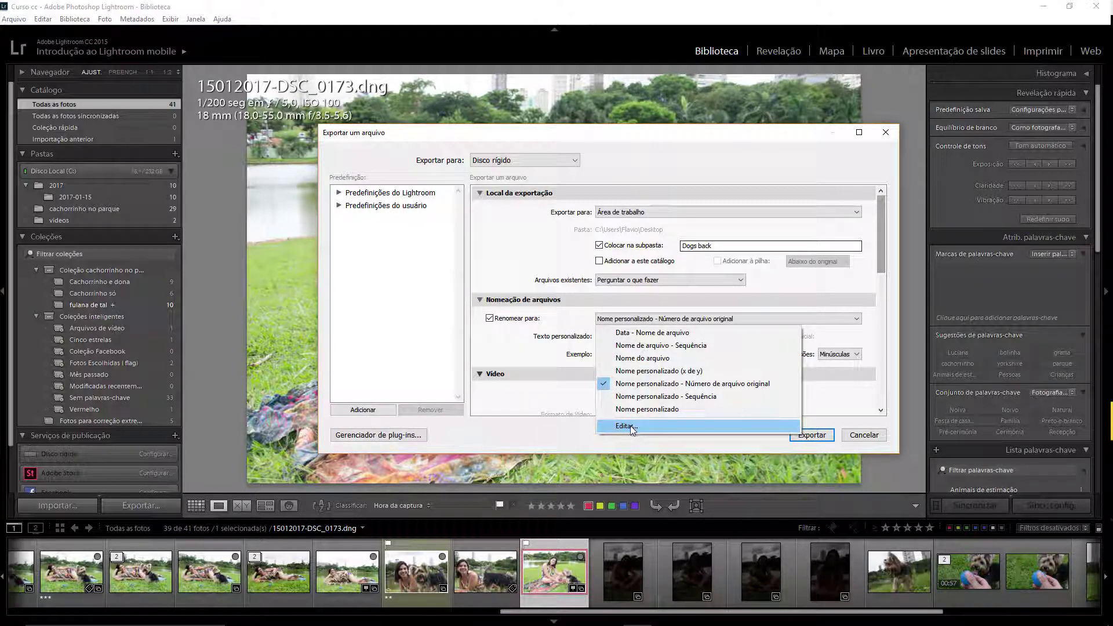
pyautogui.click(631, 426)
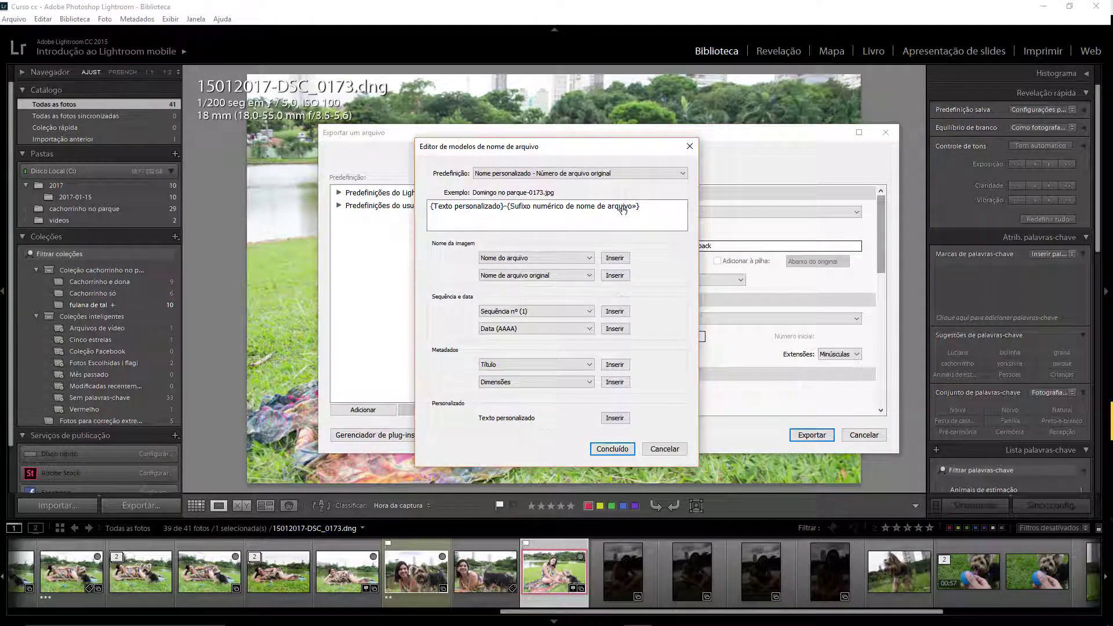
pyautogui.moveTo(630, 210); pyautogui.dragTo(400, 210)
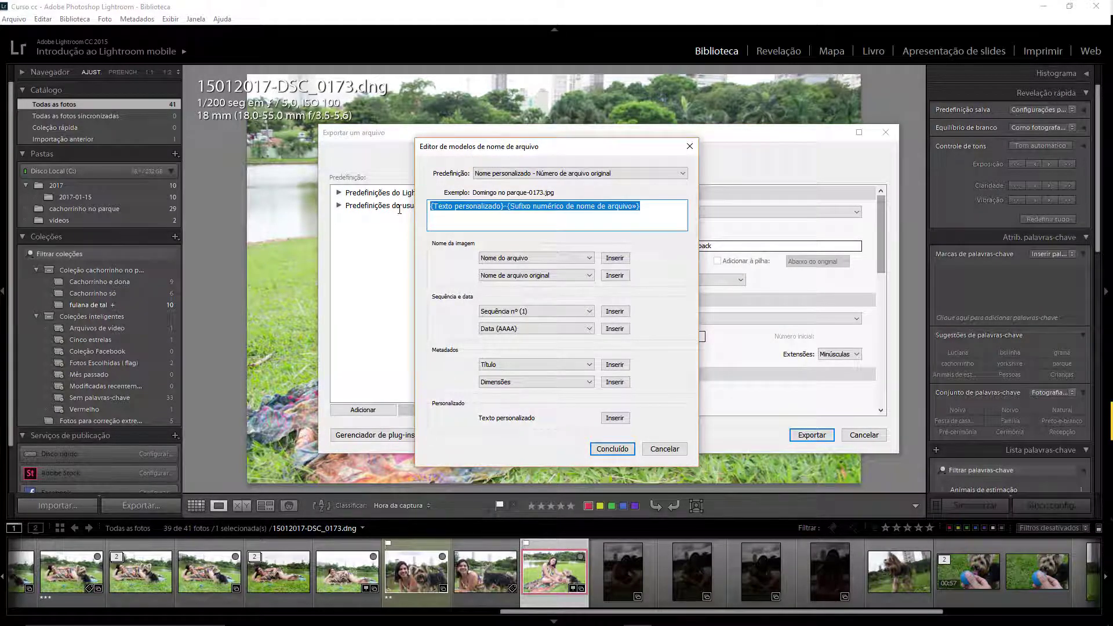
pyautogui.press('BackSpace')
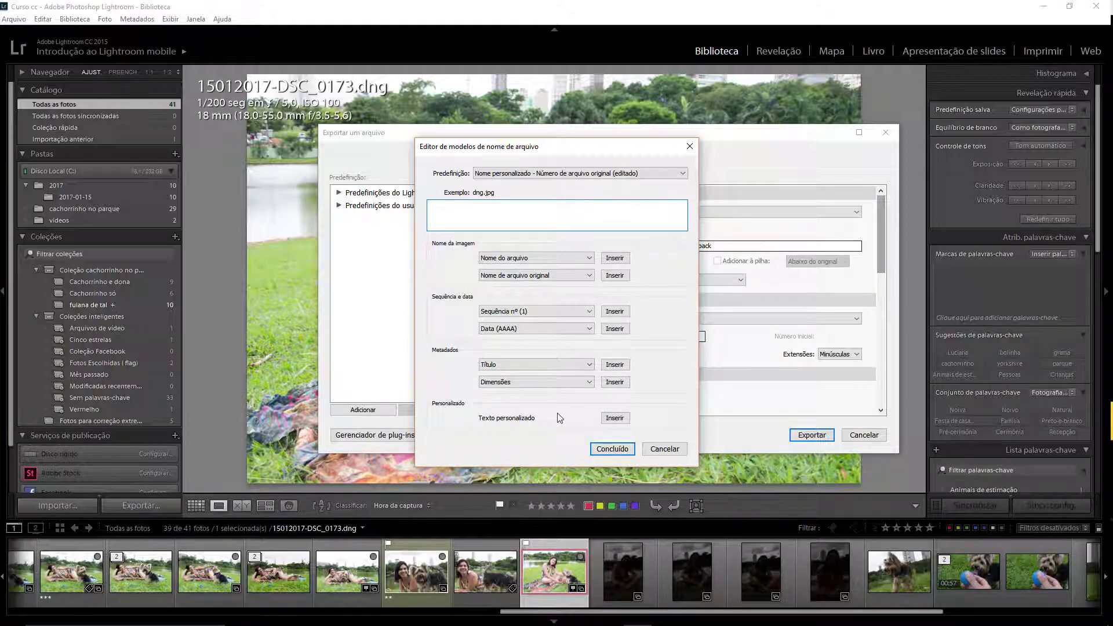
pyautogui.click(614, 258)
pyautogui.click(561, 276)
pyautogui.click(551, 289)
pyautogui.click(537, 311)
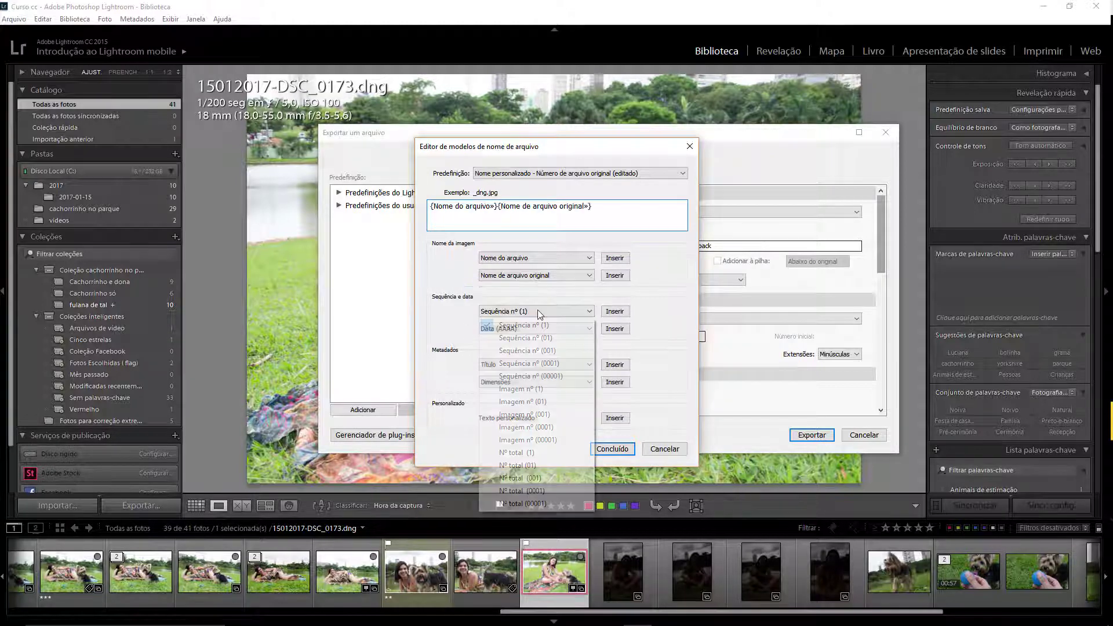
pyautogui.click(552, 339)
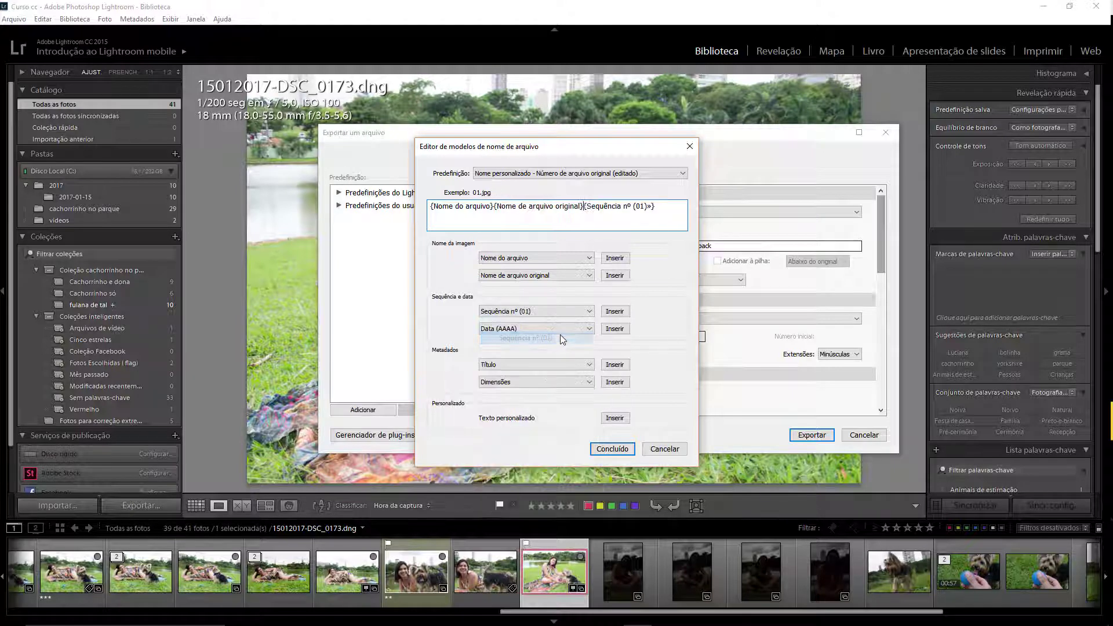
pyautogui.click(615, 311)
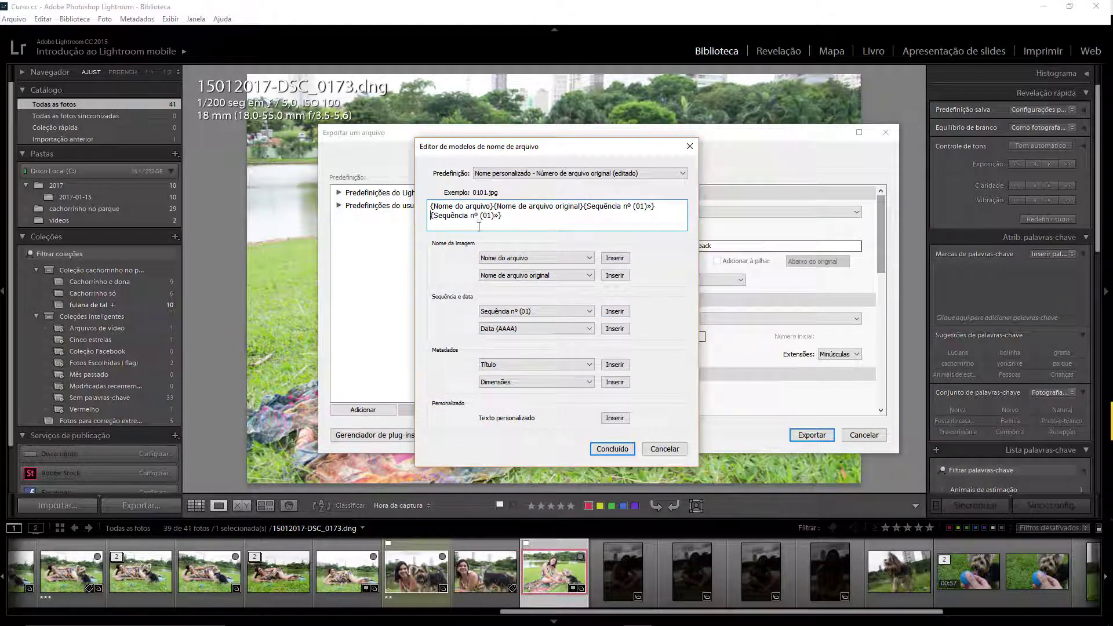
pyautogui.press('BackSpace')
pyautogui.click(574, 328)
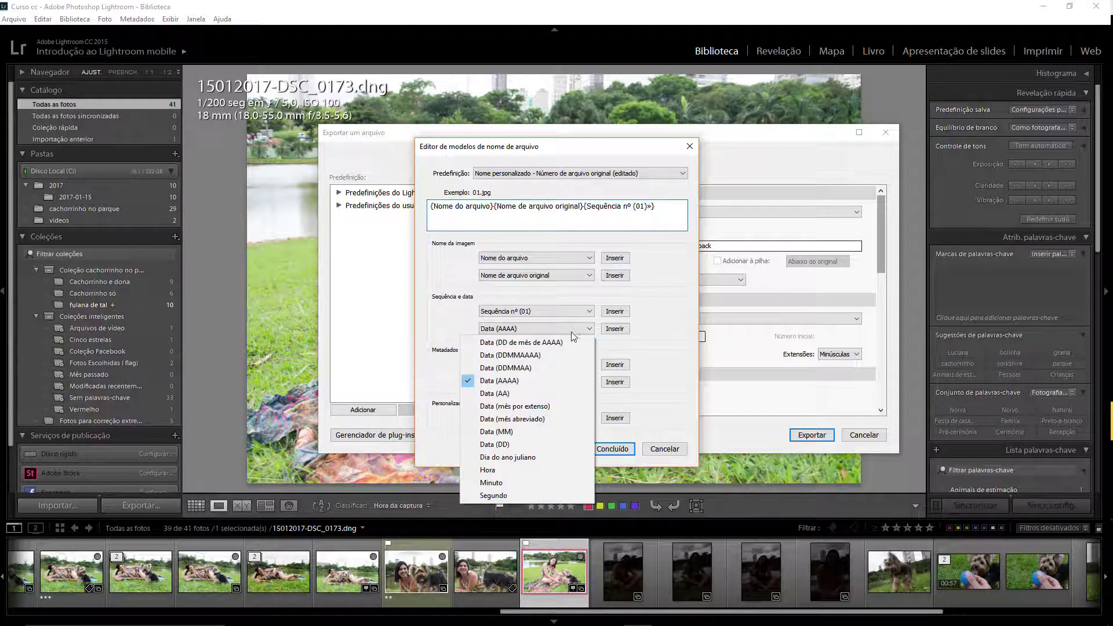
pyautogui.click(562, 344)
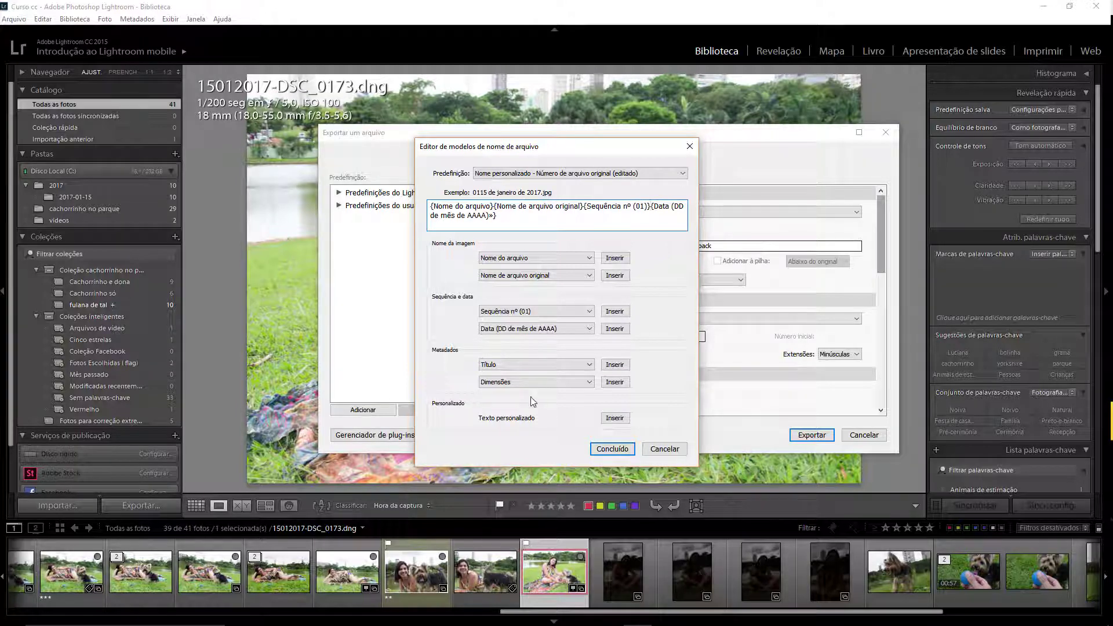
pyautogui.click(541, 366)
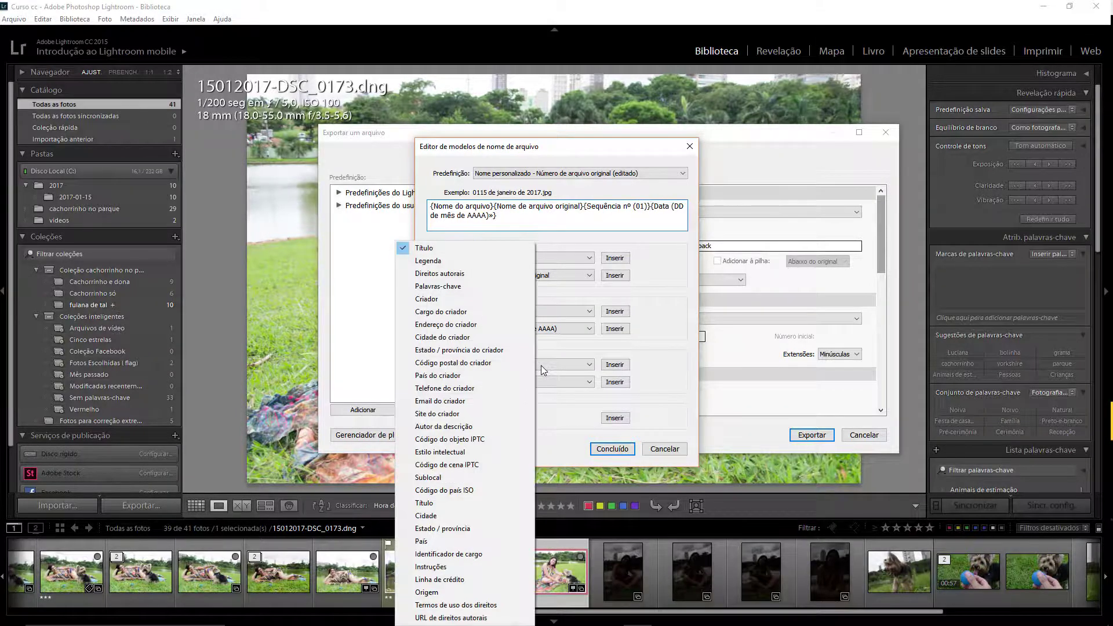
pyautogui.click(467, 299)
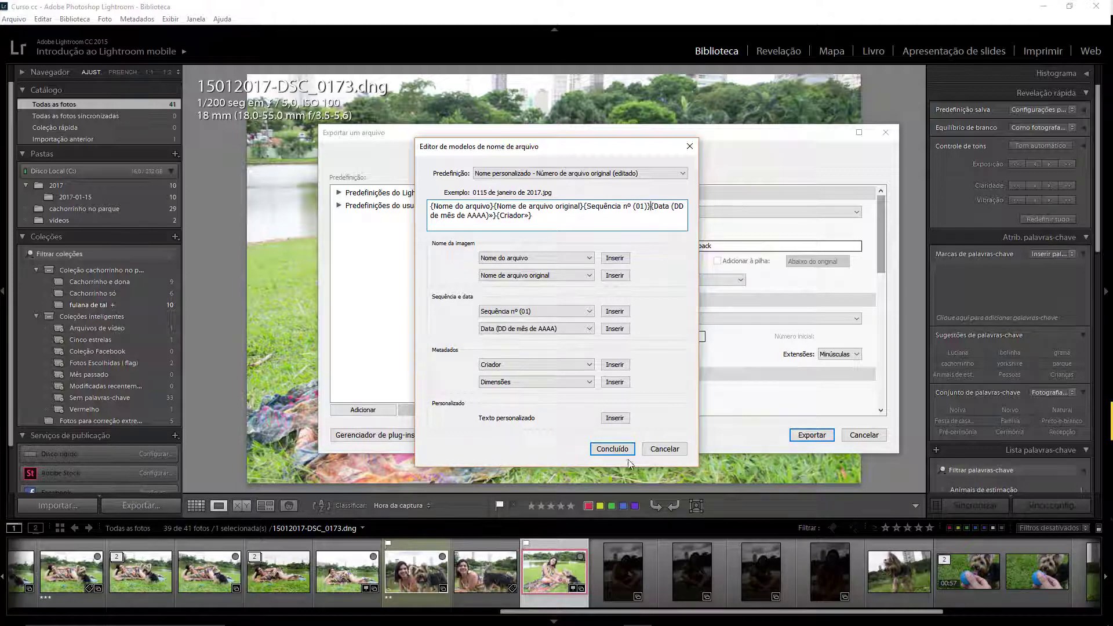
pyautogui.click(663, 449)
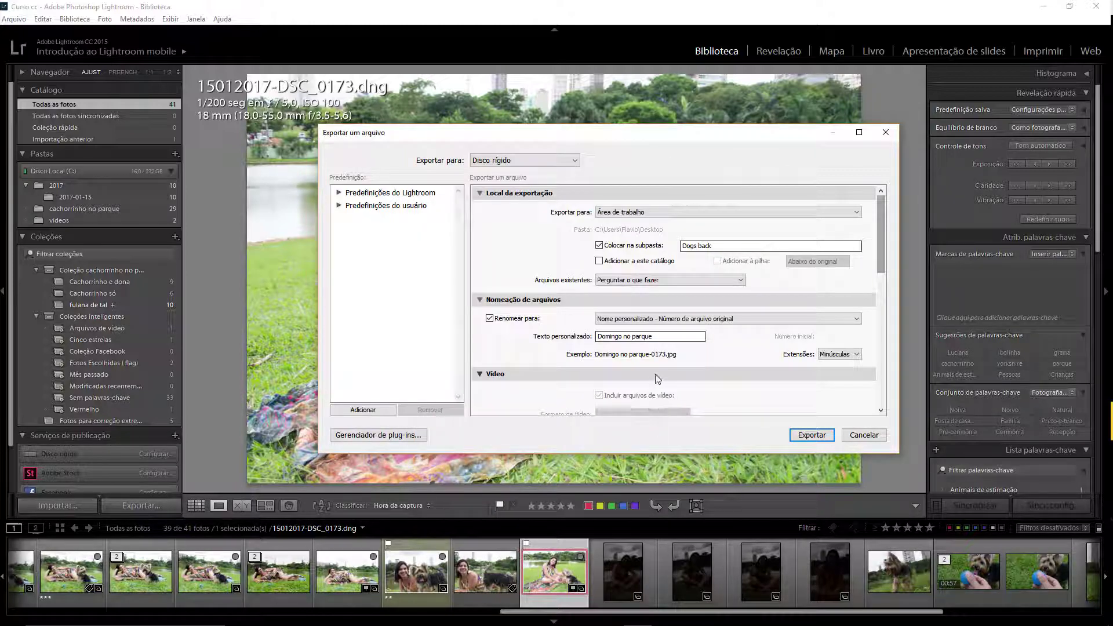
pyautogui.scroll(-10, 605, 343)
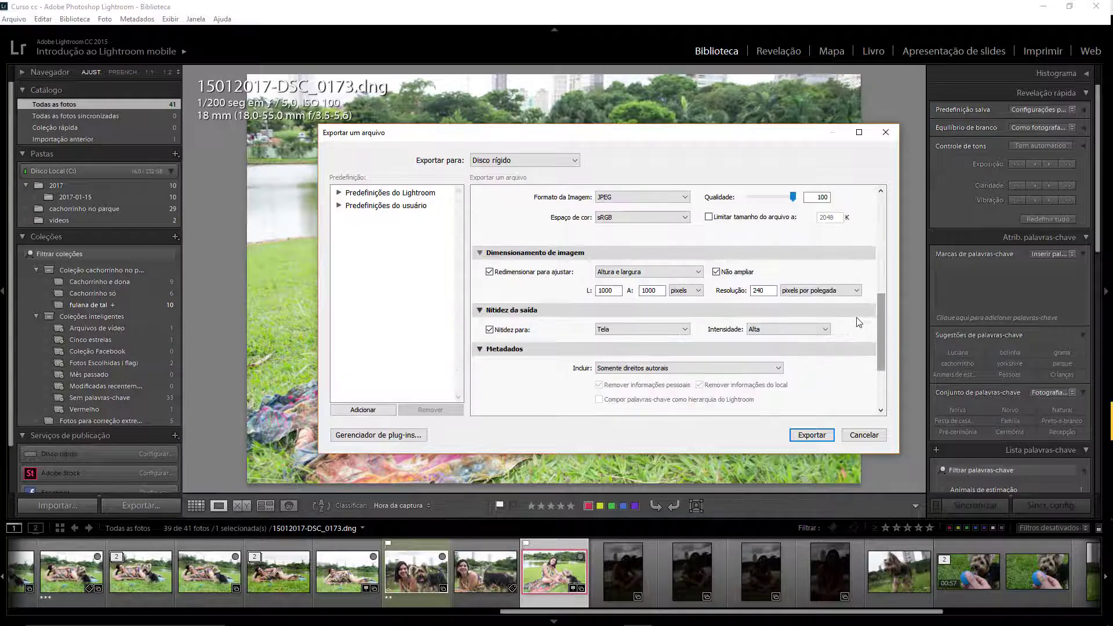
pyautogui.moveTo(884, 322); pyautogui.dragTo(879, 266)
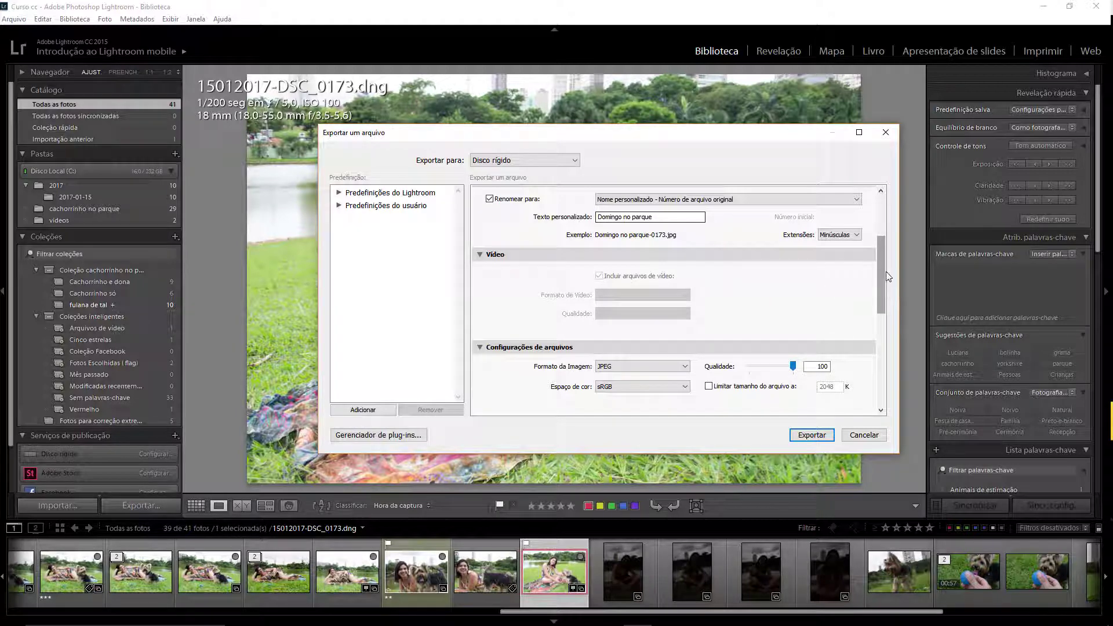
pyautogui.moveTo(882, 282); pyautogui.dragTo(877, 311)
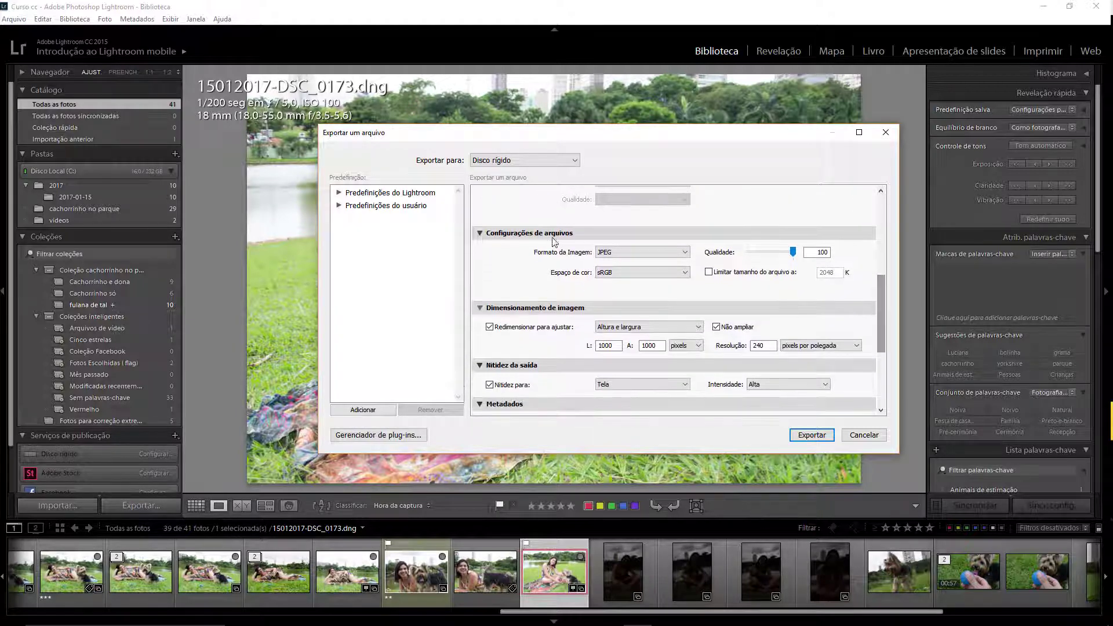
pyautogui.click(611, 254)
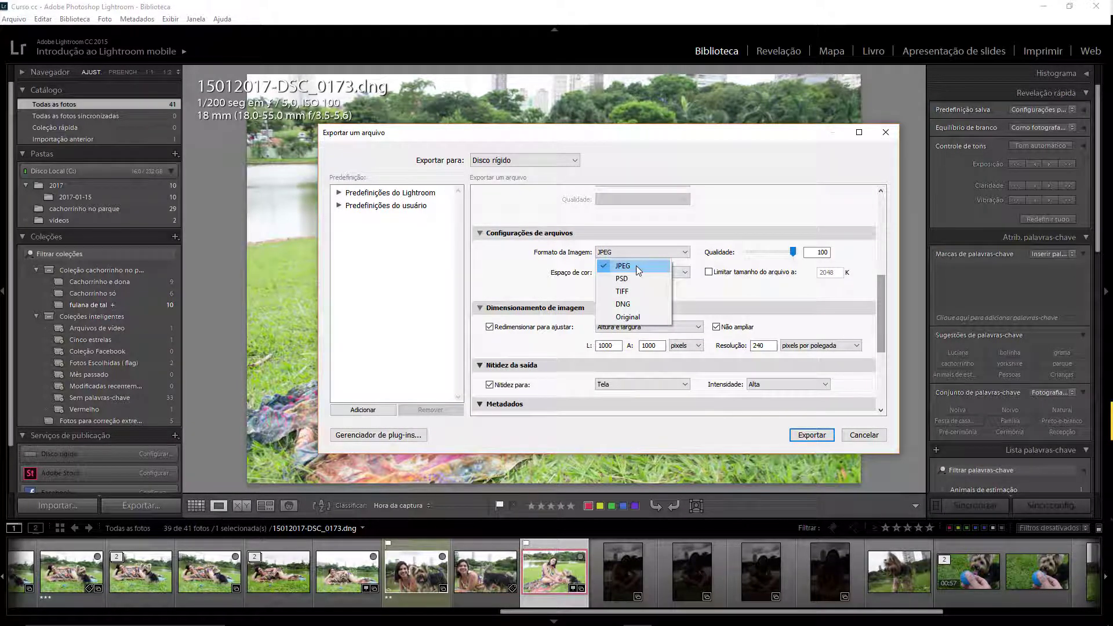
pyautogui.click(635, 266)
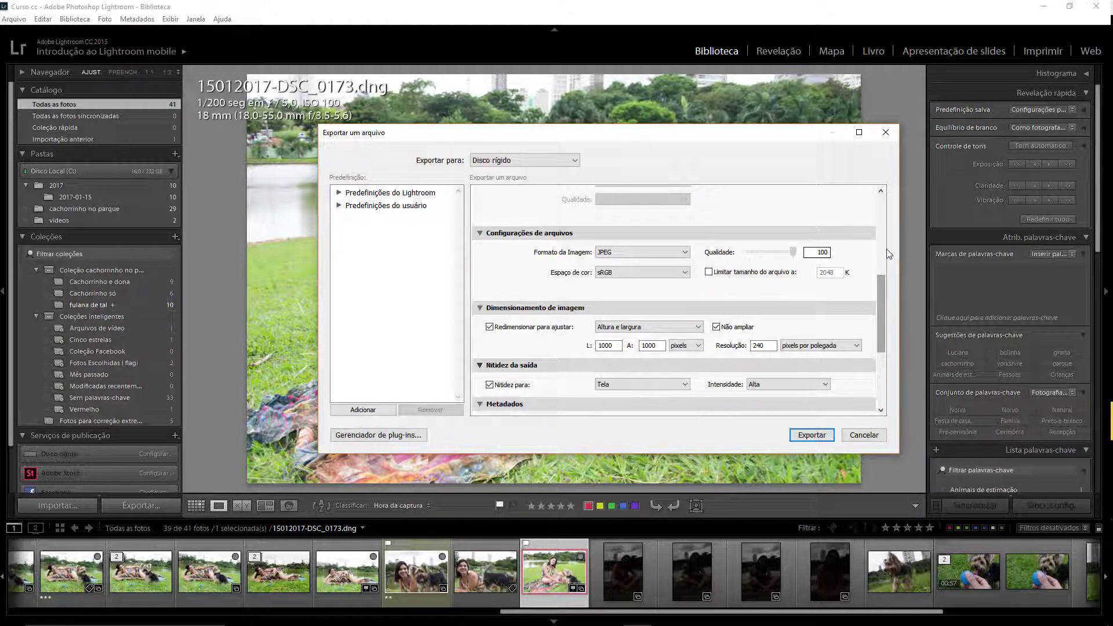
pyautogui.moveTo(793, 252); pyautogui.dragTo(742, 255)
pyautogui.moveTo(741, 257); pyautogui.dragTo(799, 266)
# Try PSD, then TIFF export format with no compression.
pyautogui.click(632, 256)
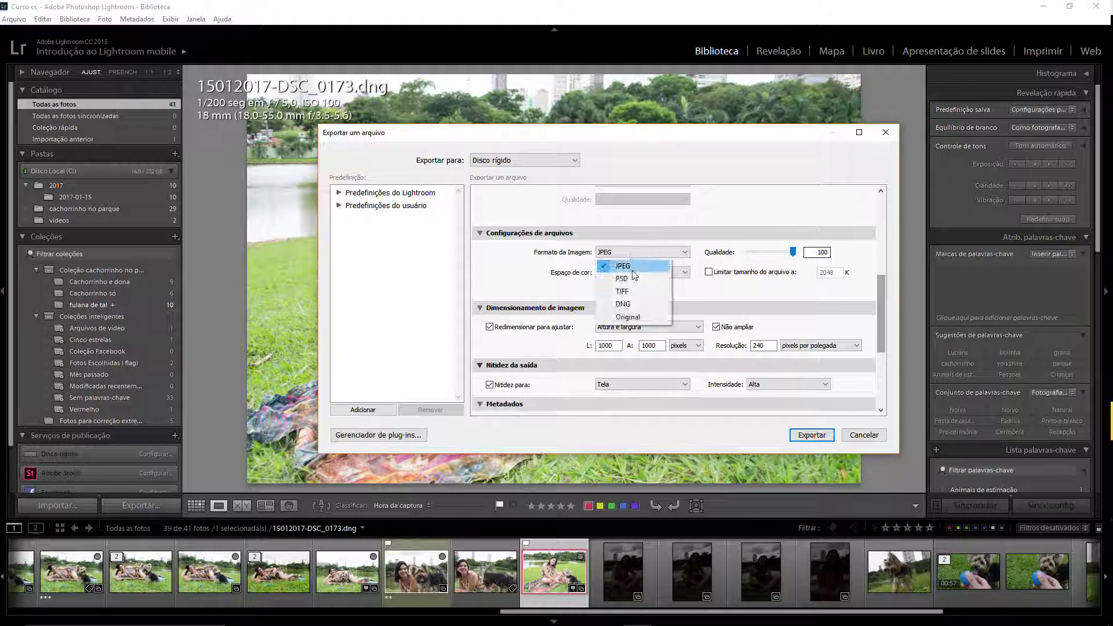
pyautogui.click(634, 278)
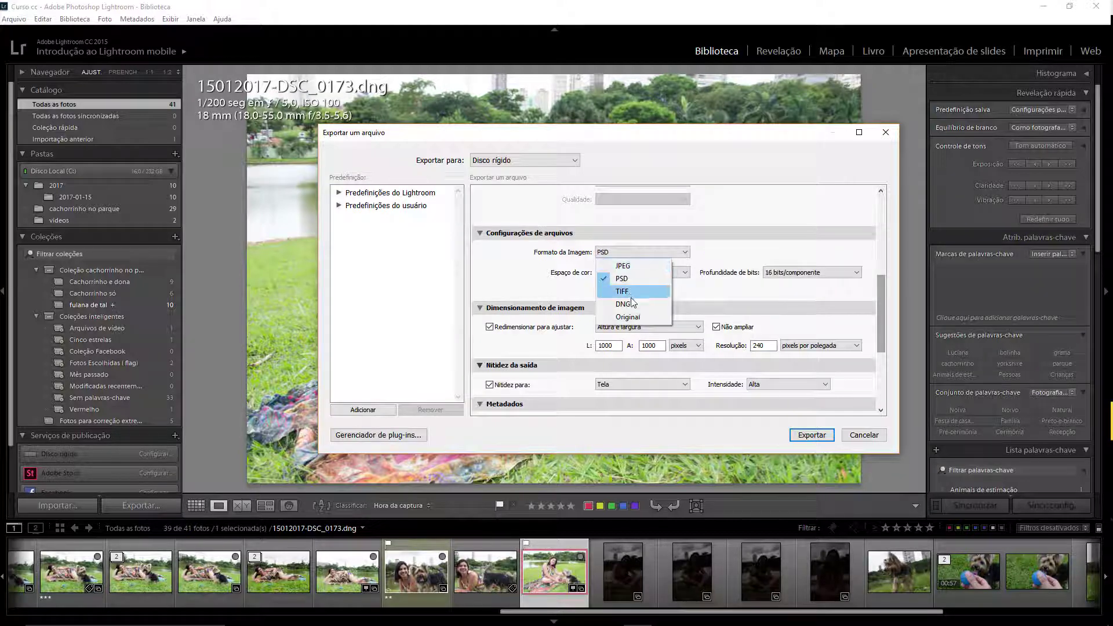
pyautogui.click(631, 288)
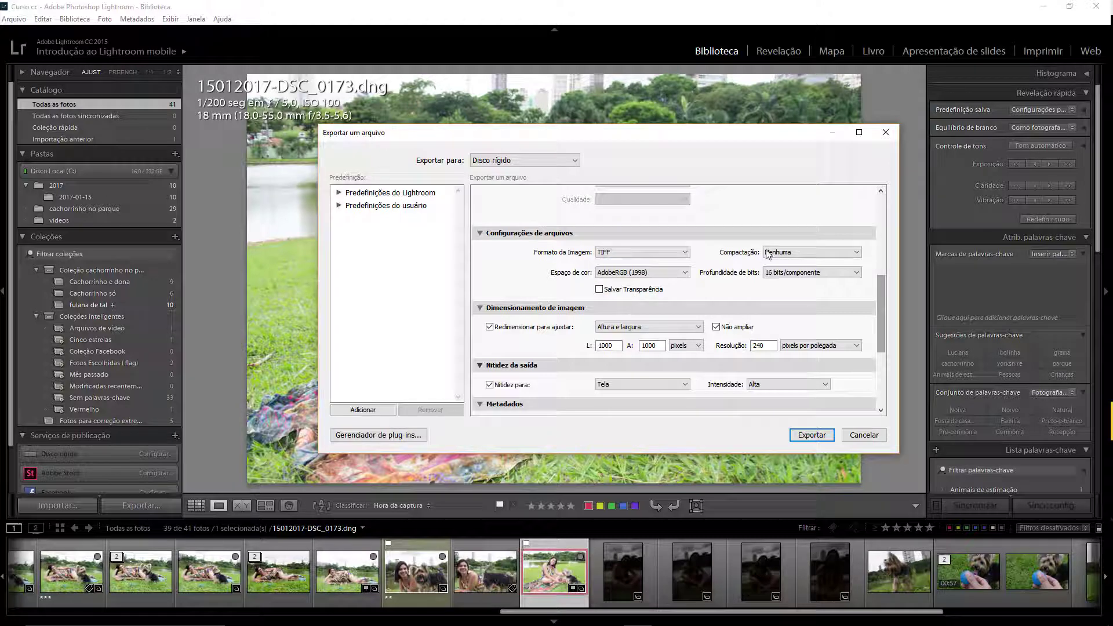
pyautogui.click(798, 252)
pyautogui.click(797, 266)
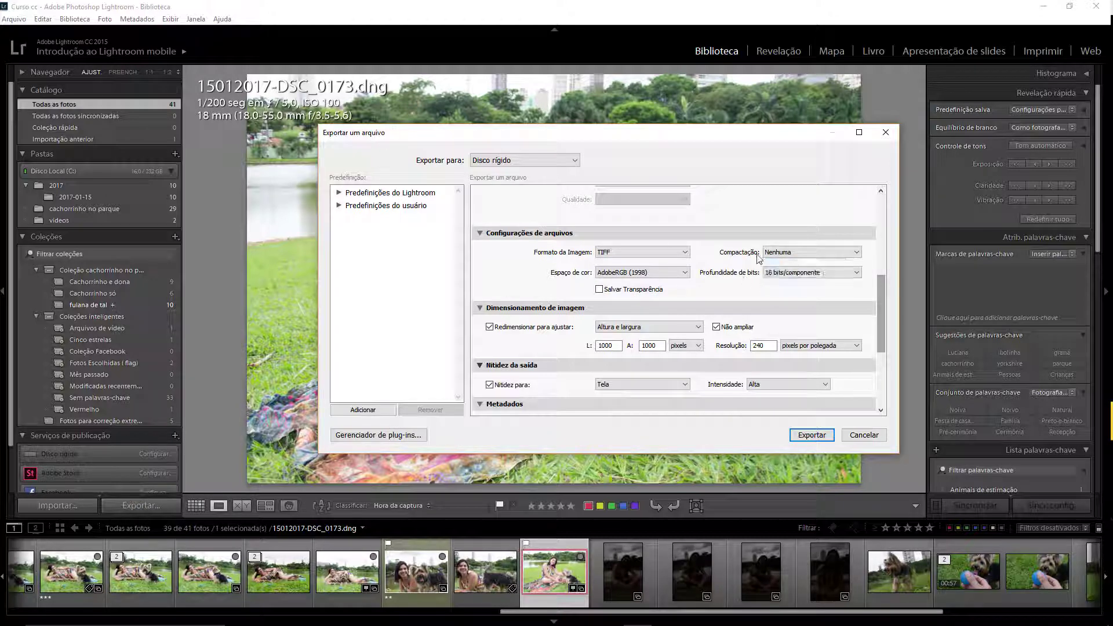
# Try DNG format with Camera Raw 7.1 compatibility and medium JPEG preview.
pyautogui.click(641, 251)
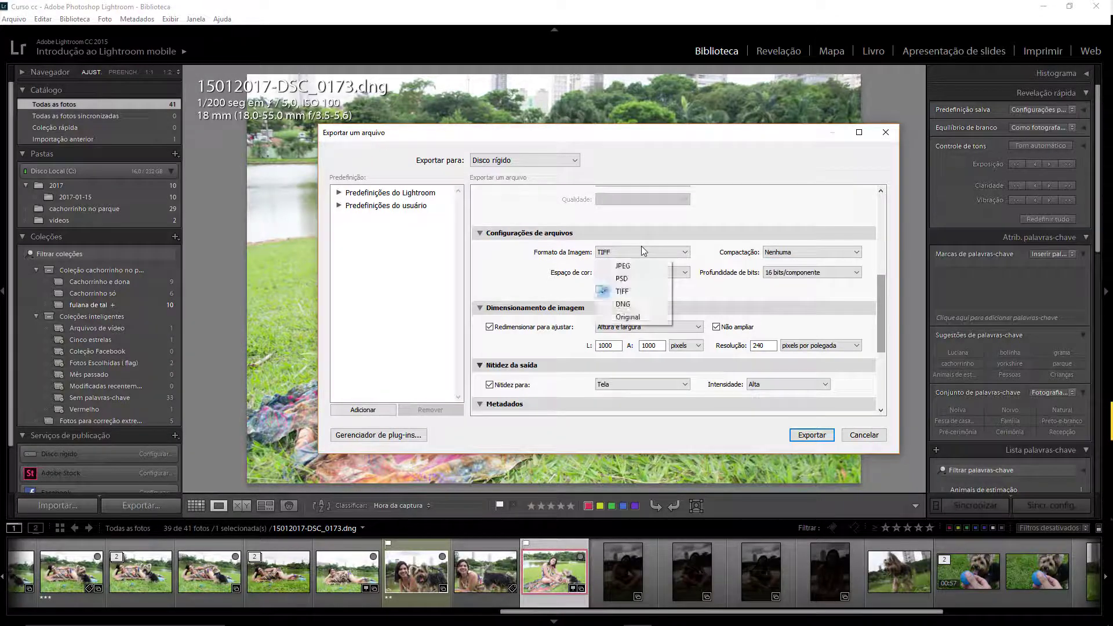
pyautogui.click(635, 303)
pyautogui.click(664, 272)
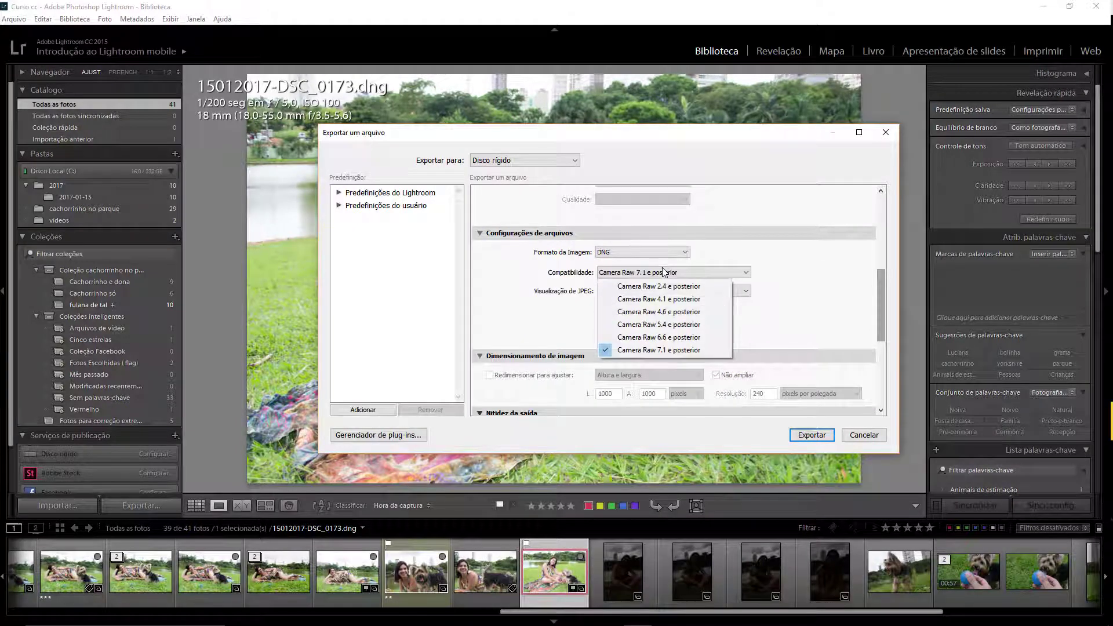
pyautogui.click(825, 302)
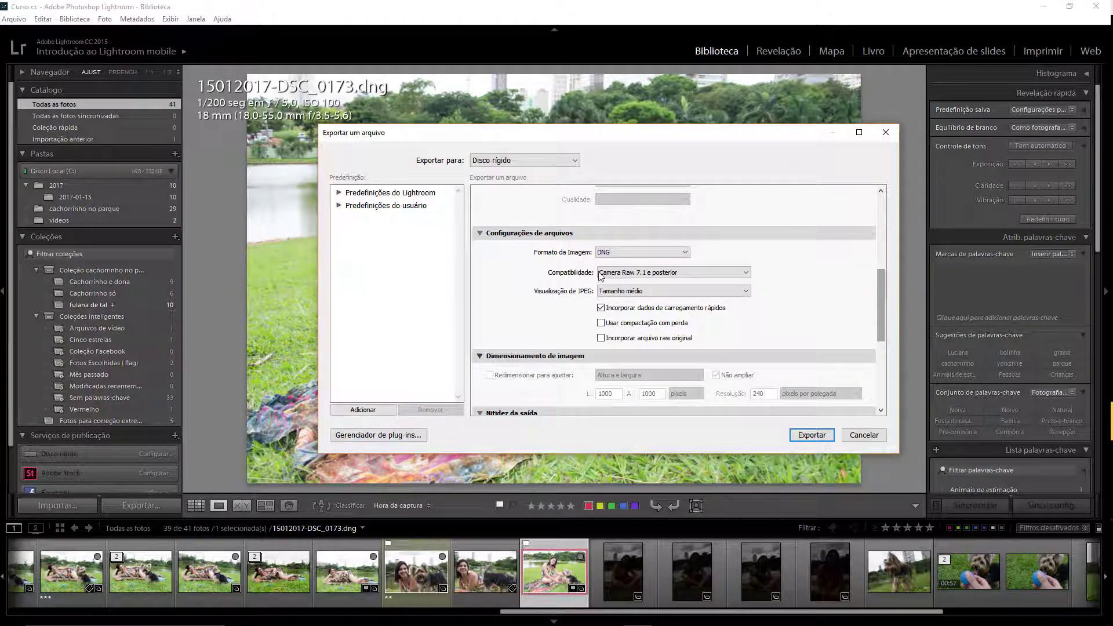
pyautogui.click(657, 289)
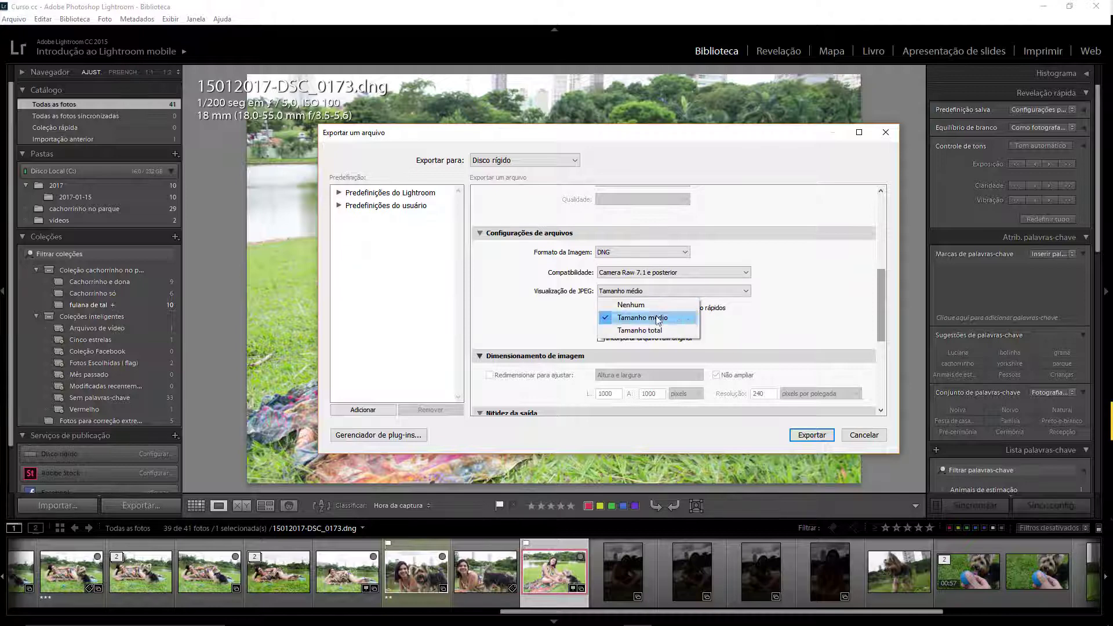
pyautogui.click(676, 251)
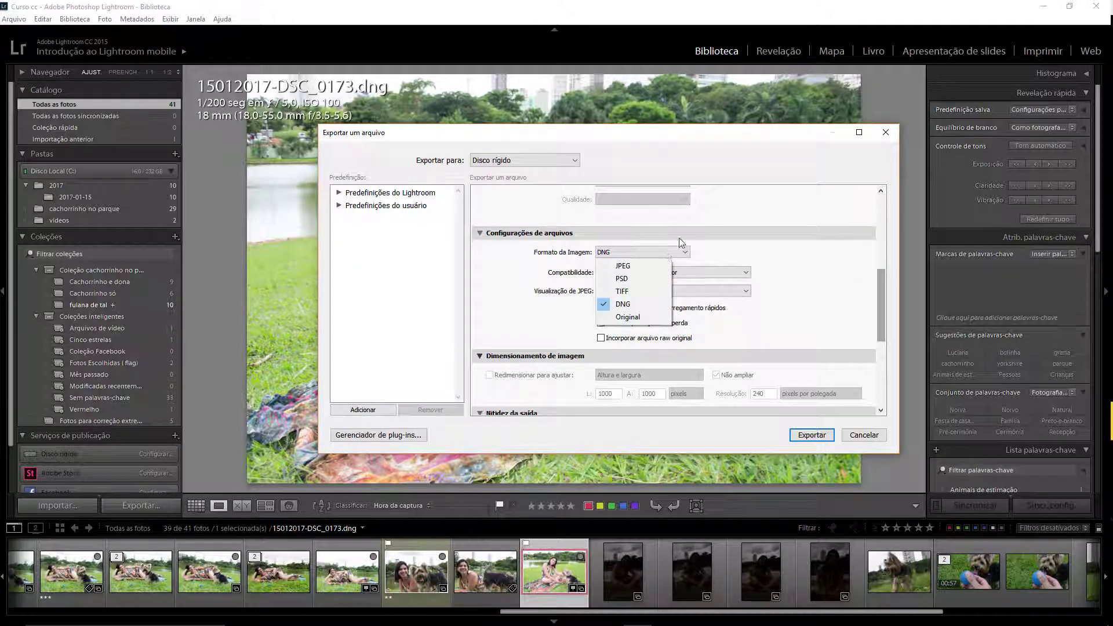
# Switch the export image format to Original.
pyautogui.click(680, 251)
pyautogui.click(658, 236)
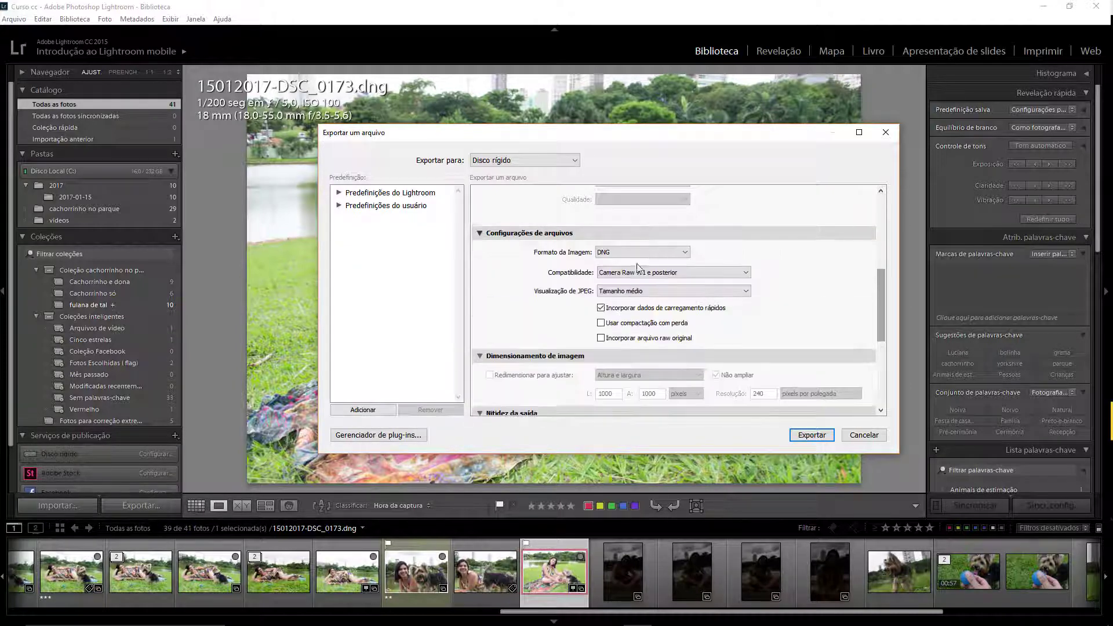
pyautogui.click(632, 255)
pyautogui.click(637, 315)
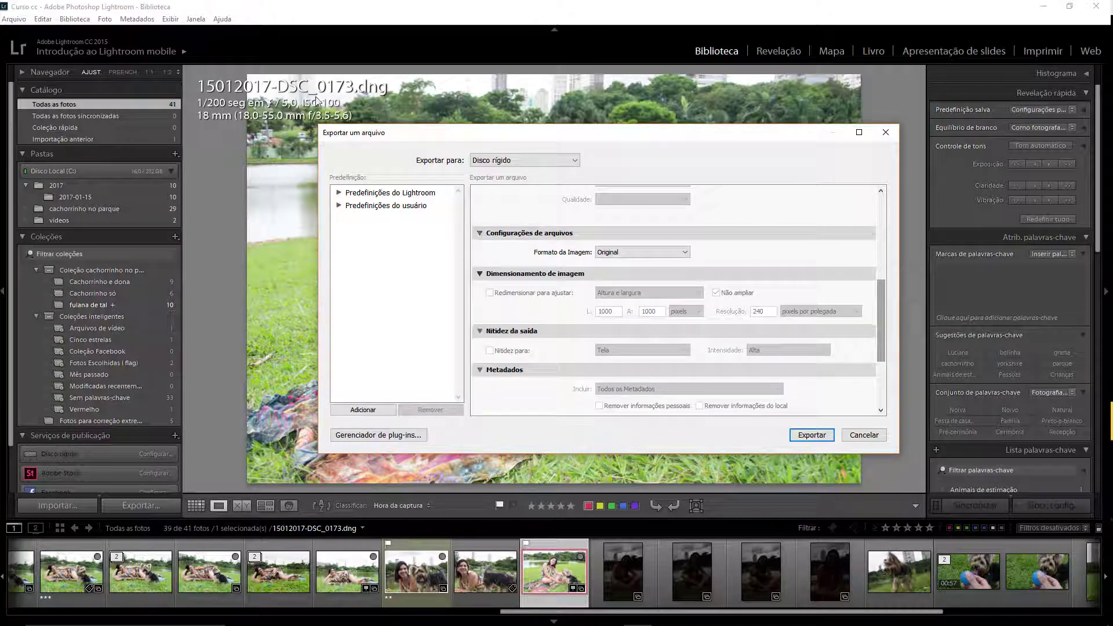
pyautogui.click(619, 253)
# Choose JPEG, then toggle a 2048 K file size limit on and off, keeping quality 100.
pyautogui.click(620, 266)
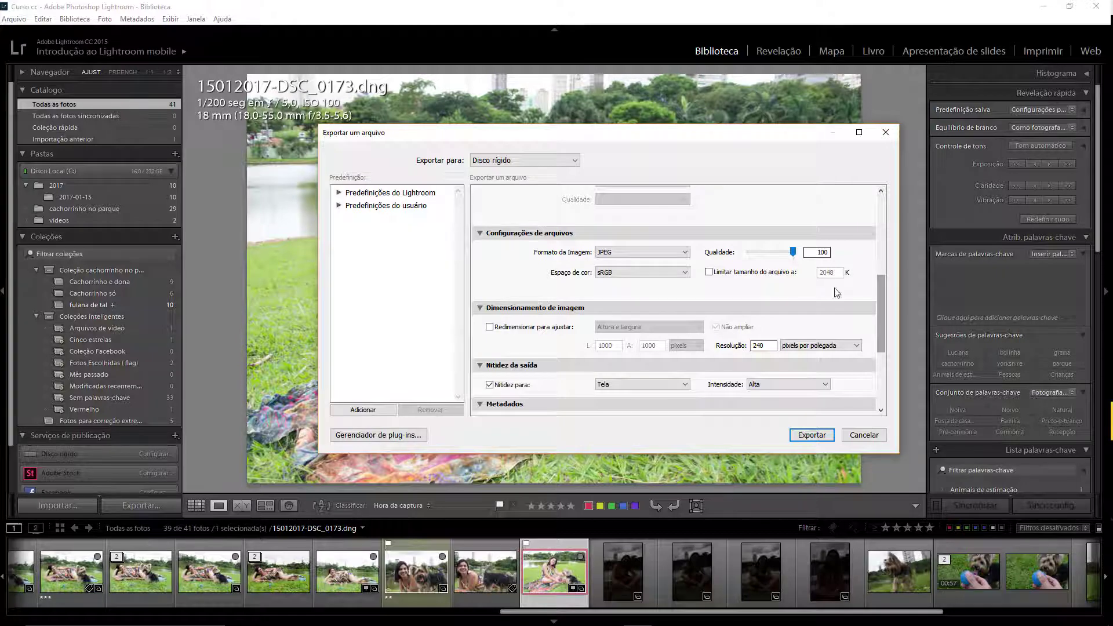
pyautogui.click(729, 274)
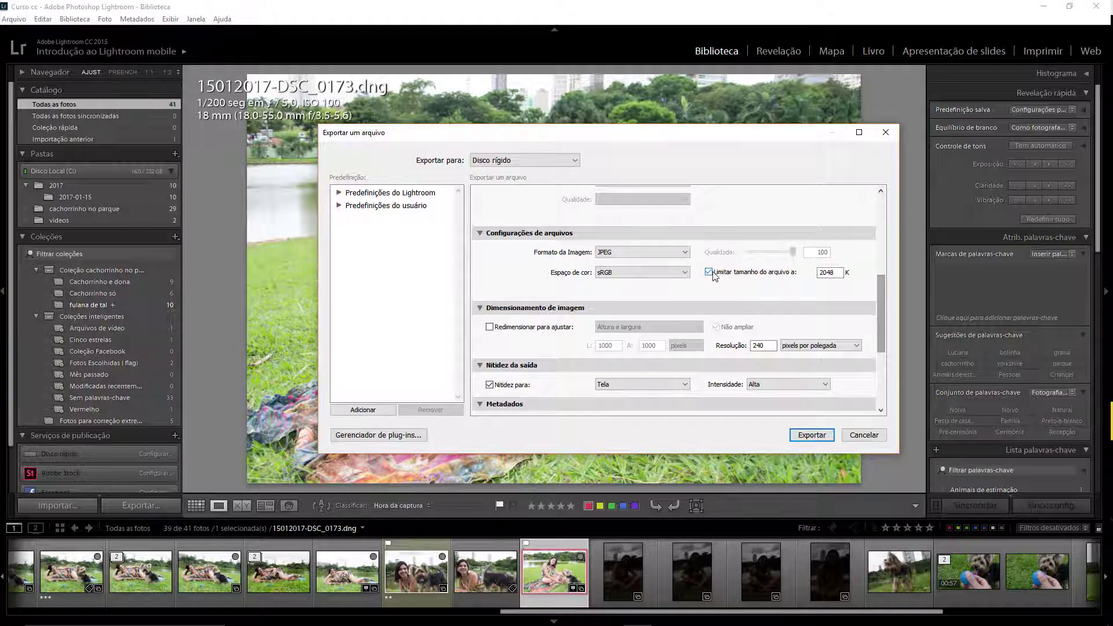
pyautogui.doubleClick(830, 272)
pyautogui.click(711, 274)
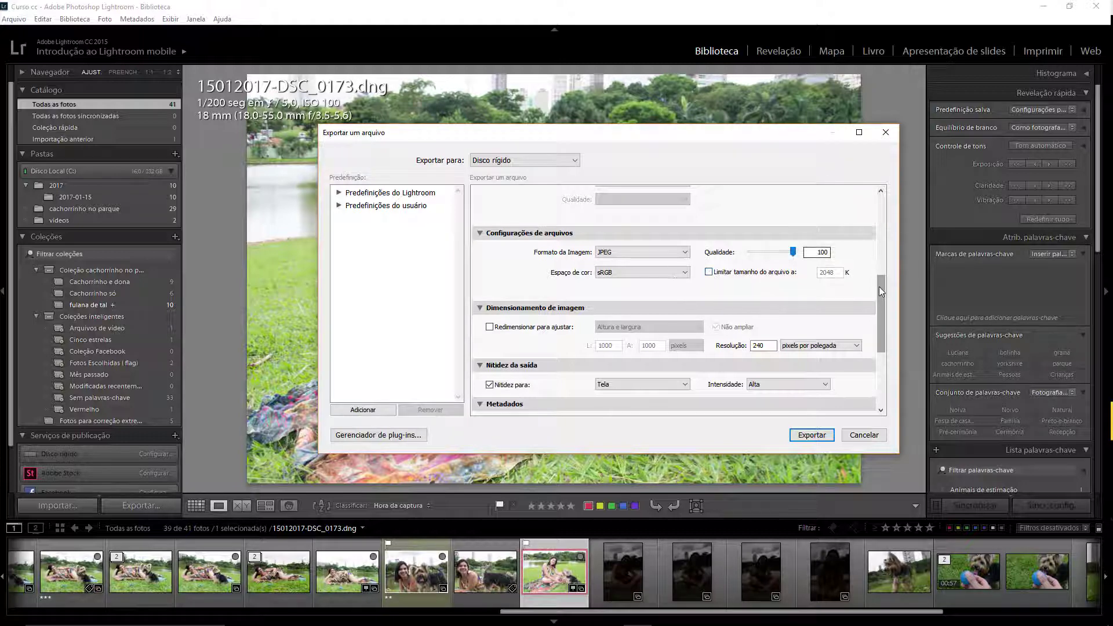
# Turn on Resize to Fit with Width & Height at 1000 × 1000 pixels.
pyautogui.moveTo(882, 291); pyautogui.dragTo(875, 303)
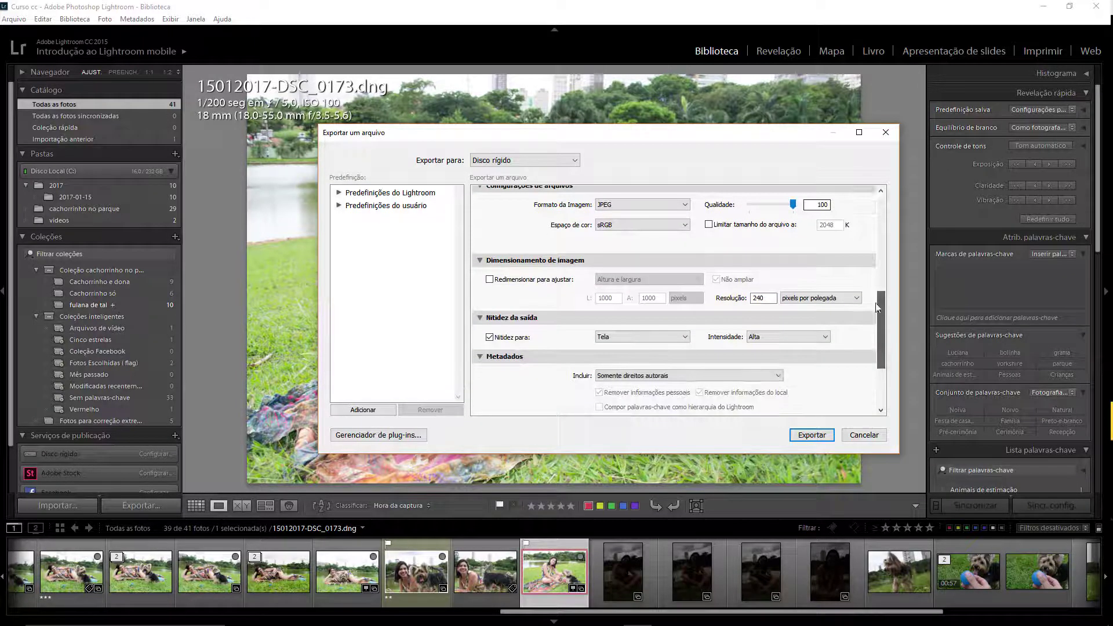
pyautogui.click(521, 281)
pyautogui.click(635, 280)
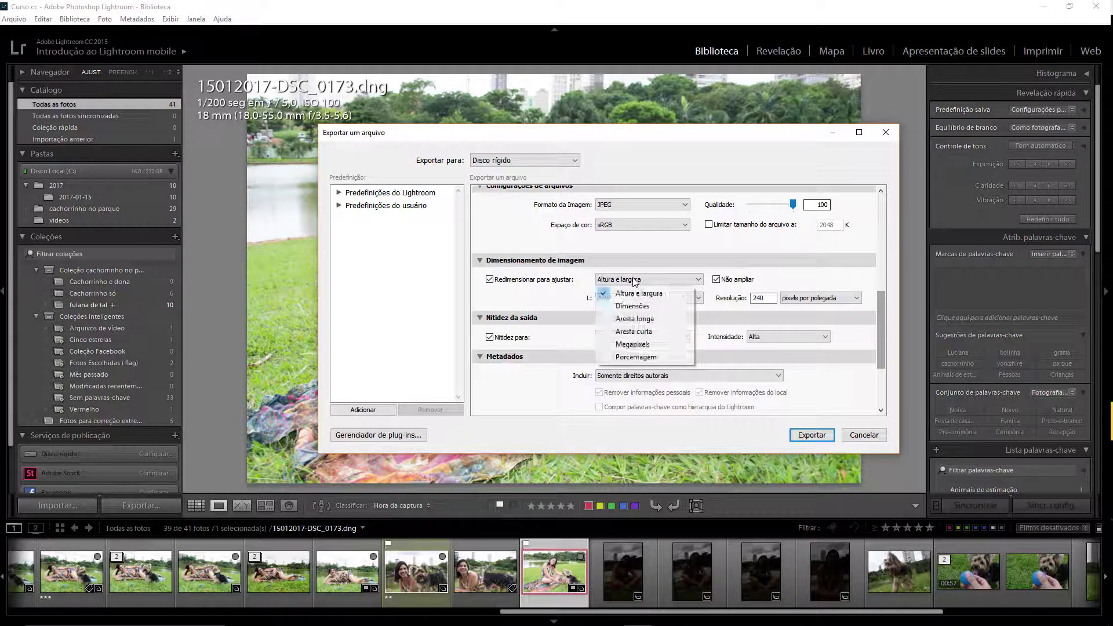
pyautogui.click(631, 306)
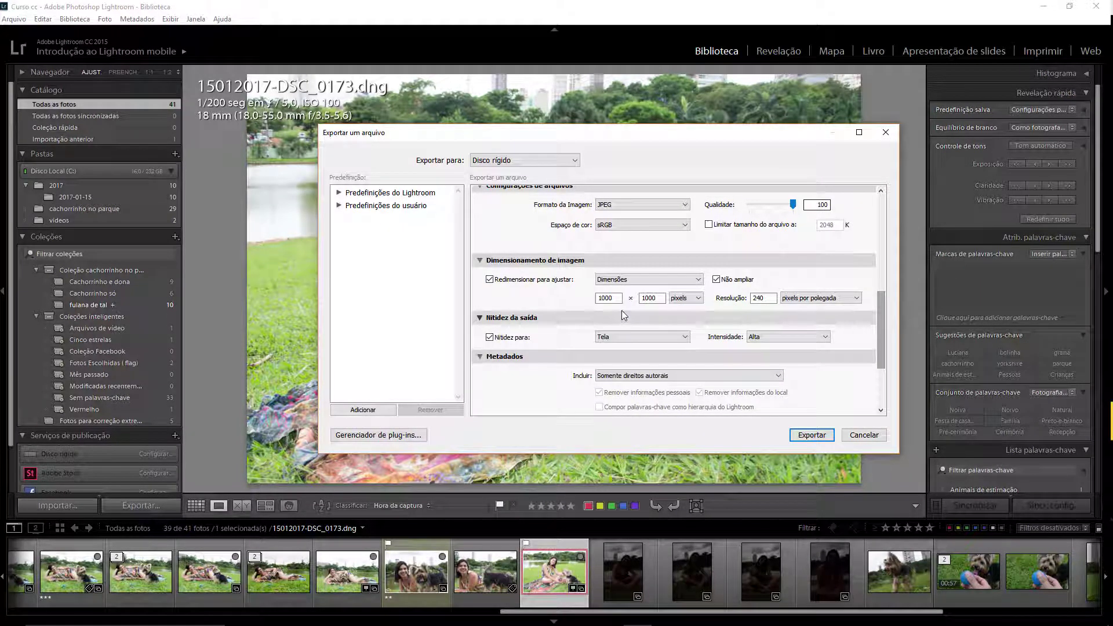
pyautogui.click(644, 280)
pyautogui.click(652, 290)
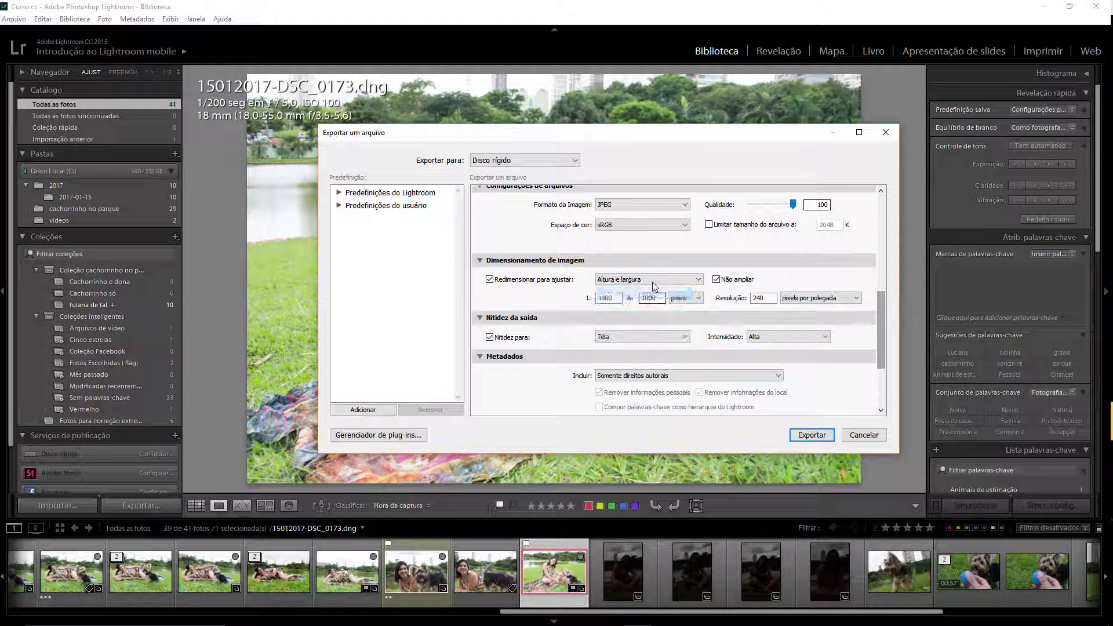
pyautogui.doubleClick(606, 298)
pyautogui.press('Tab')
pyautogui.click(693, 299)
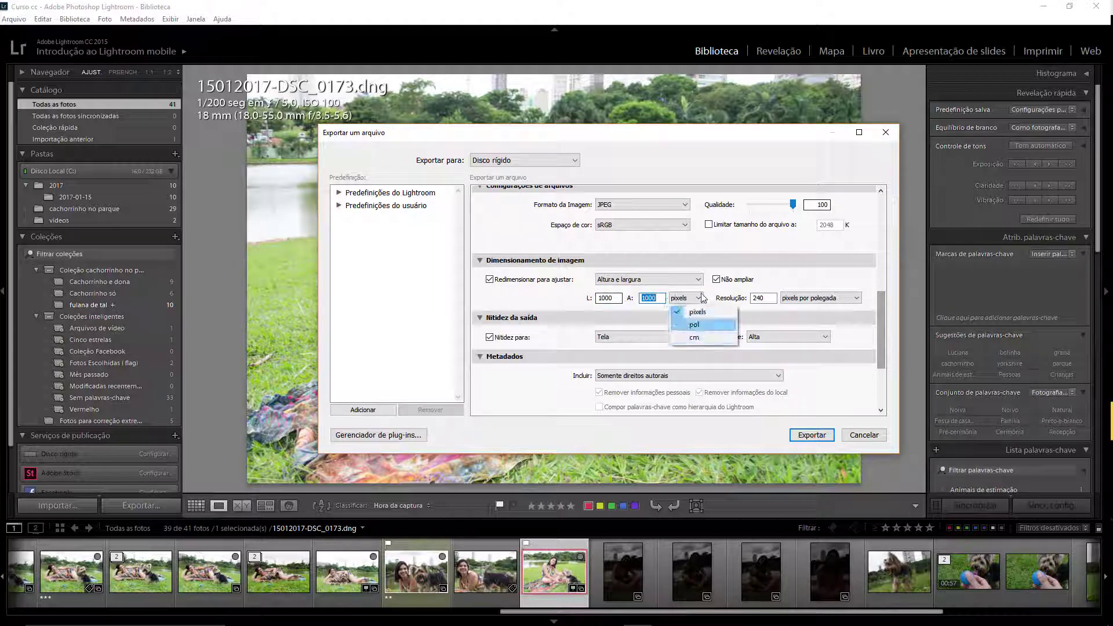
pyautogui.click(697, 313)
# Try Megapixels and Percentage modes, then return to Width & Height at 240 ppi.
pyautogui.click(676, 281)
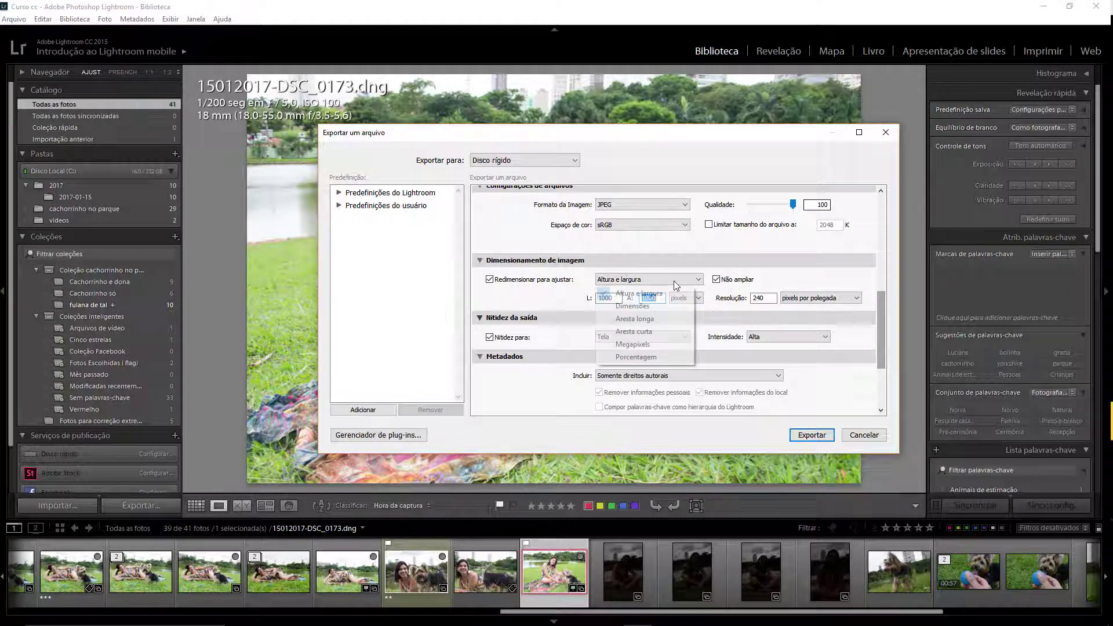
pyautogui.click(651, 350)
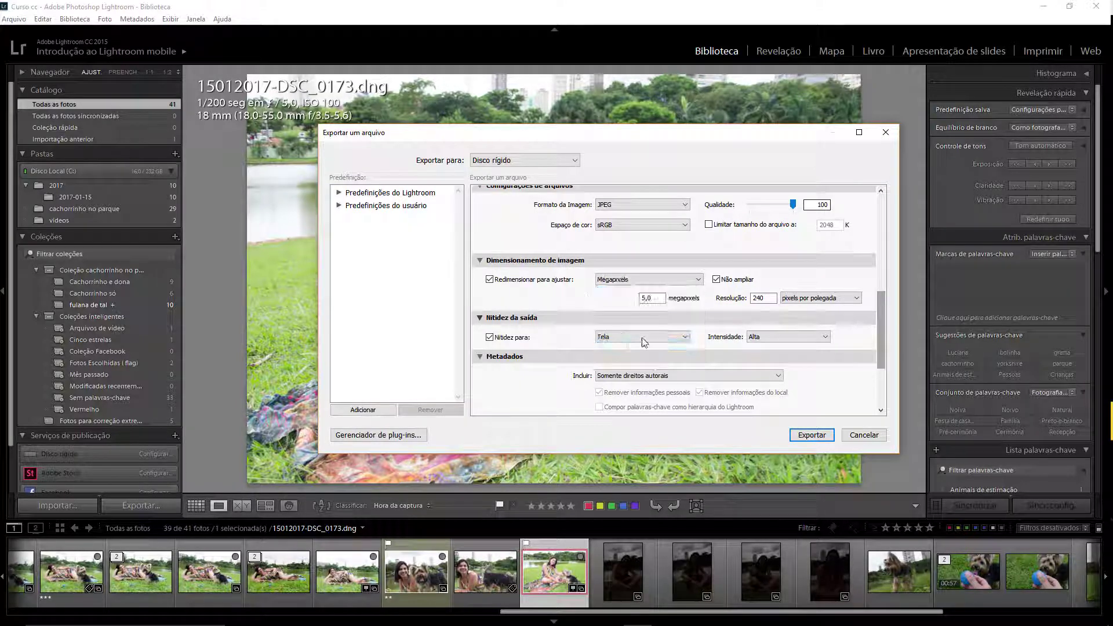
pyautogui.click(649, 277)
pyautogui.click(643, 357)
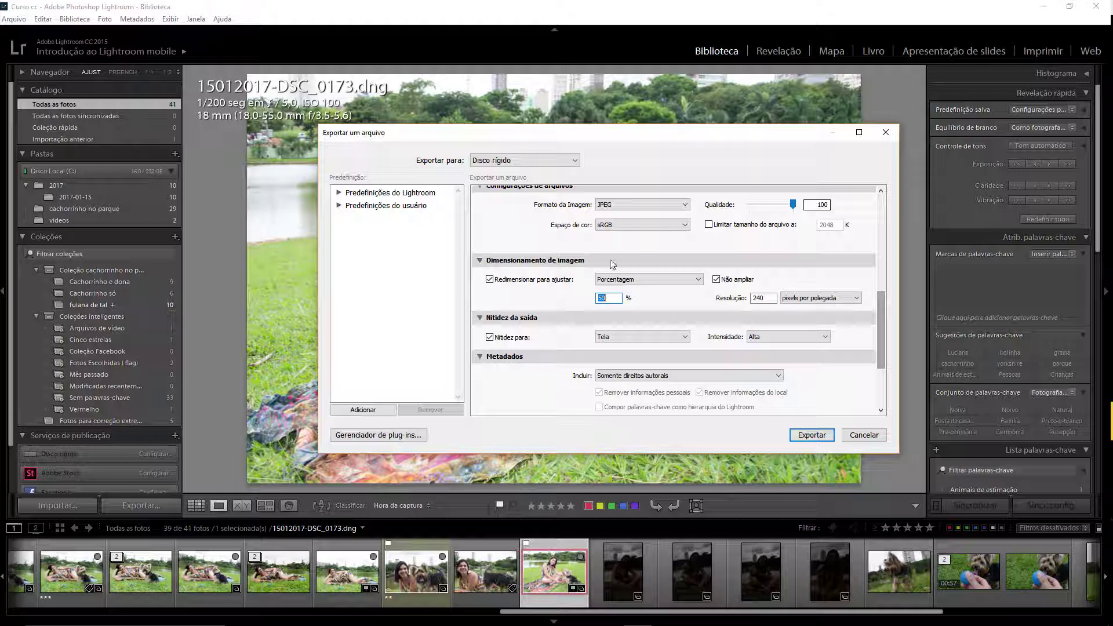
pyautogui.click(650, 280)
pyautogui.click(648, 292)
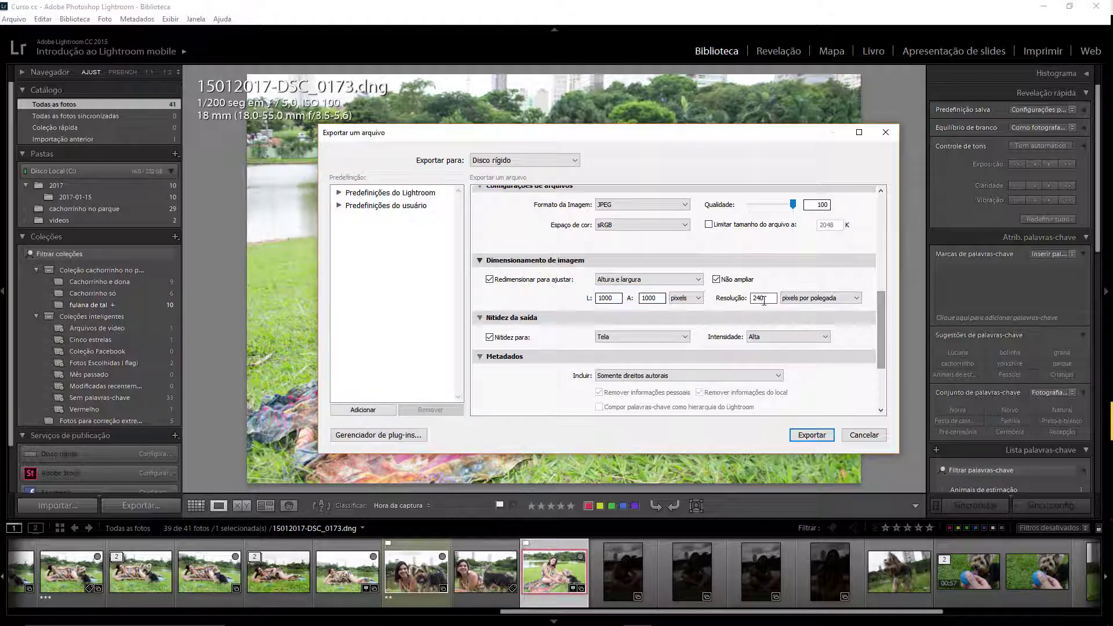
pyautogui.doubleClick(759, 298)
pyautogui.click(666, 339)
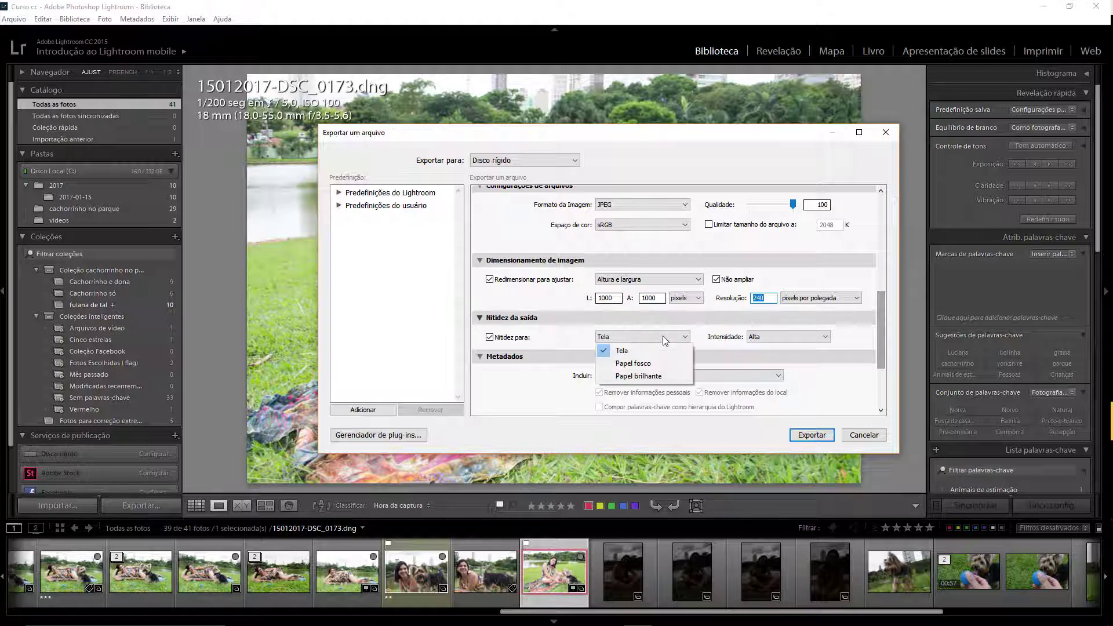
pyautogui.click(776, 339)
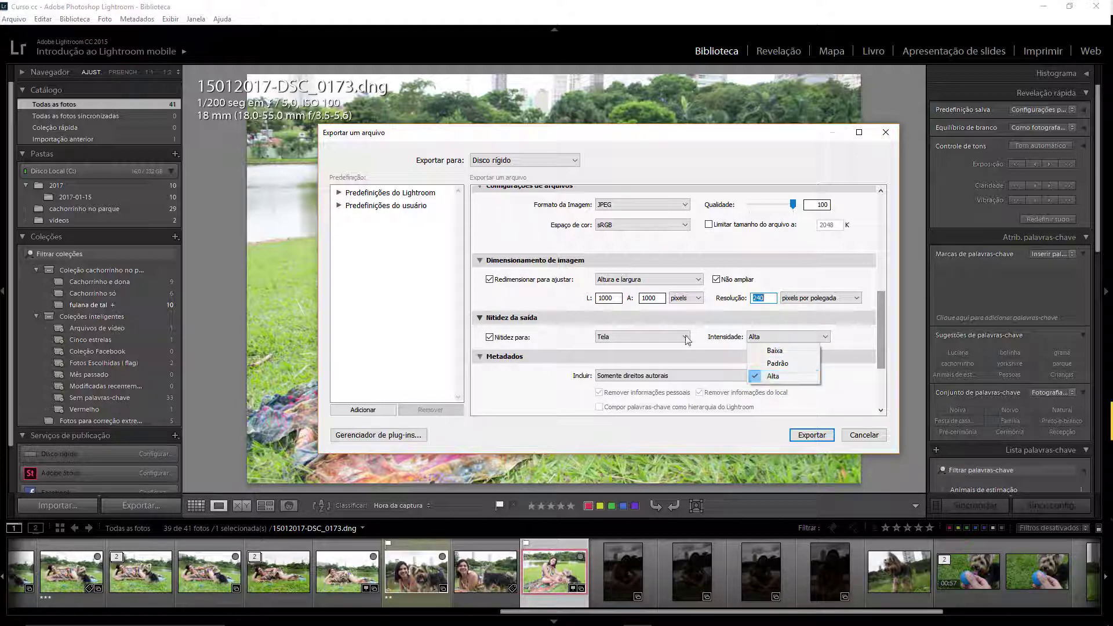
pyautogui.click(665, 338)
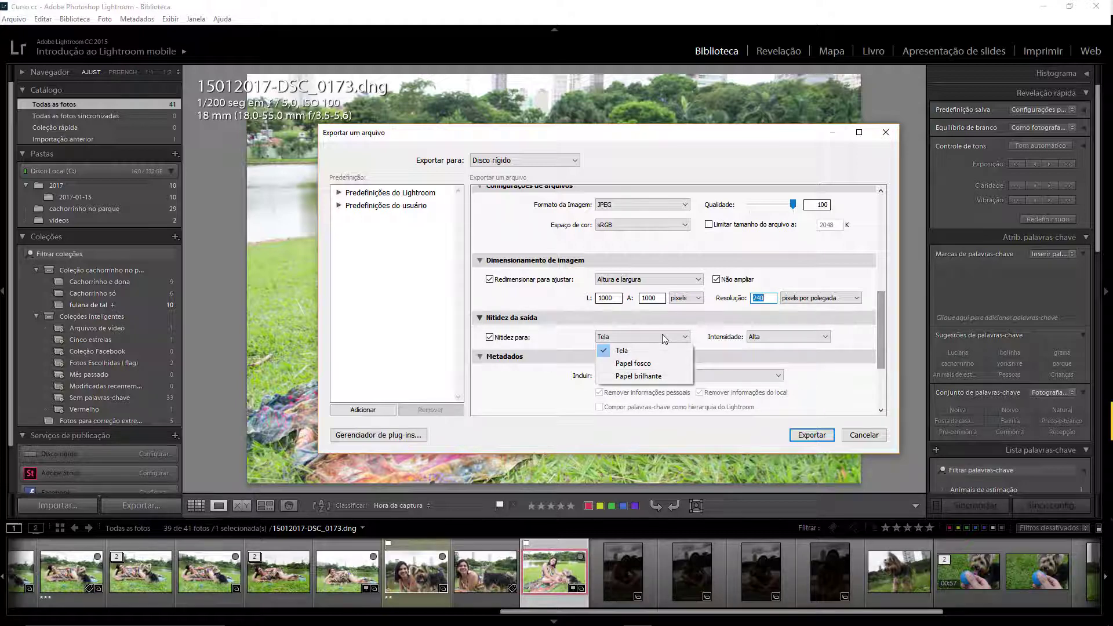
pyautogui.click(634, 364)
pyautogui.click(792, 337)
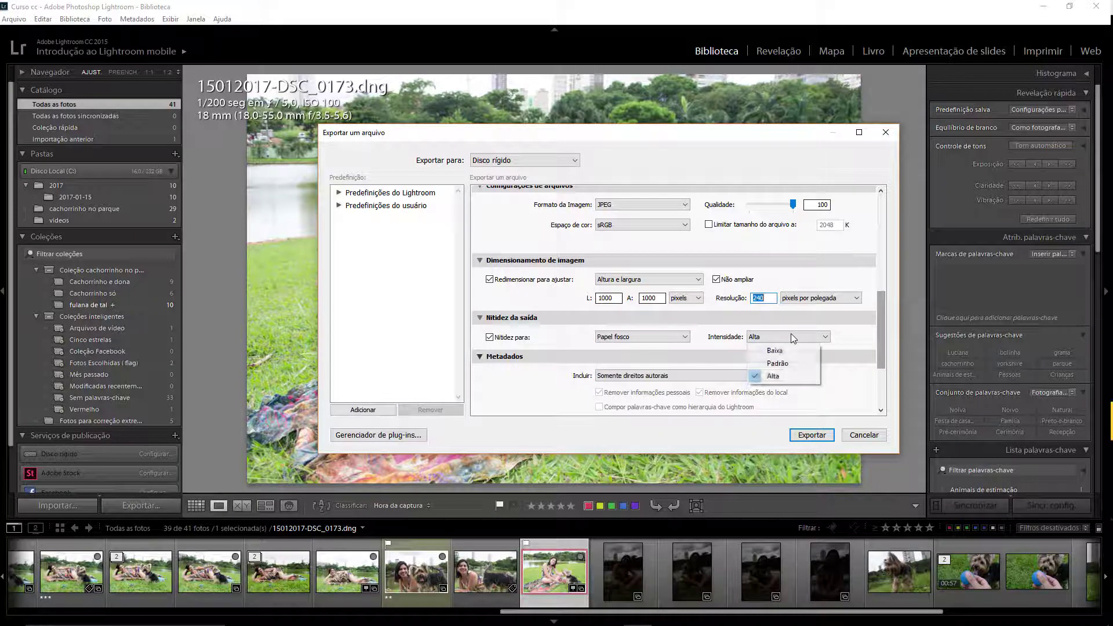
pyautogui.click(663, 337)
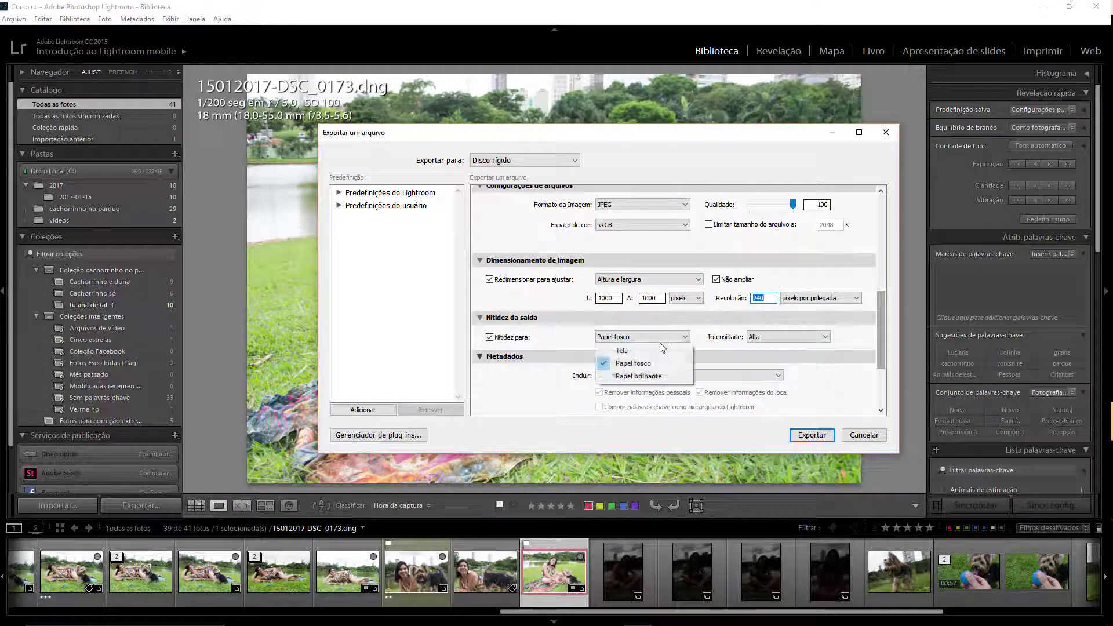
pyautogui.click(648, 377)
pyautogui.click(825, 338)
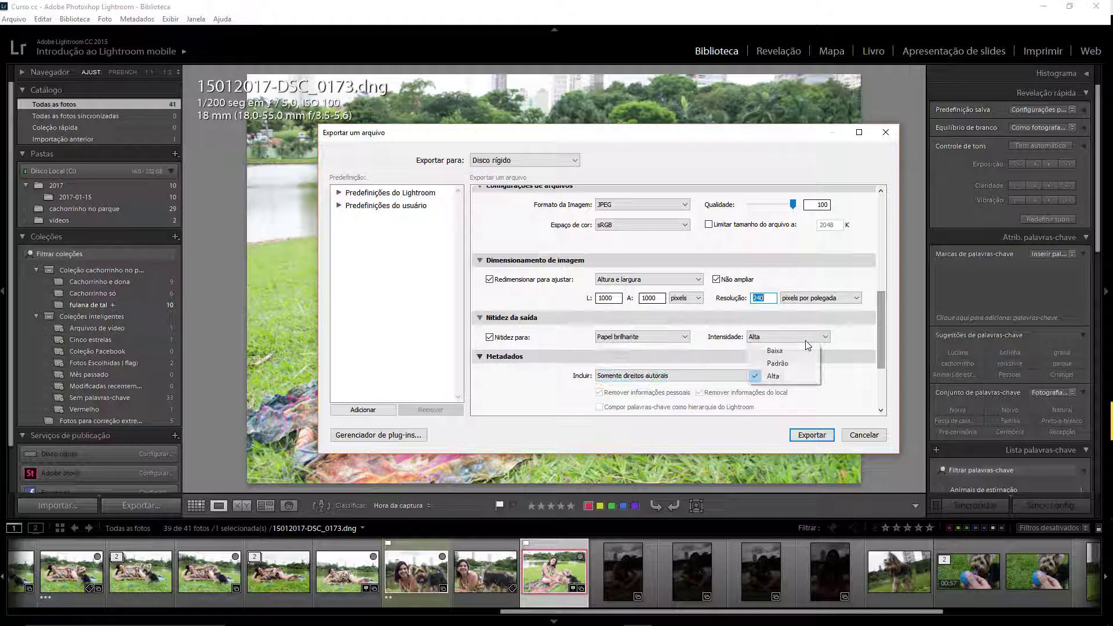
pyautogui.click(638, 337)
pyautogui.click(621, 350)
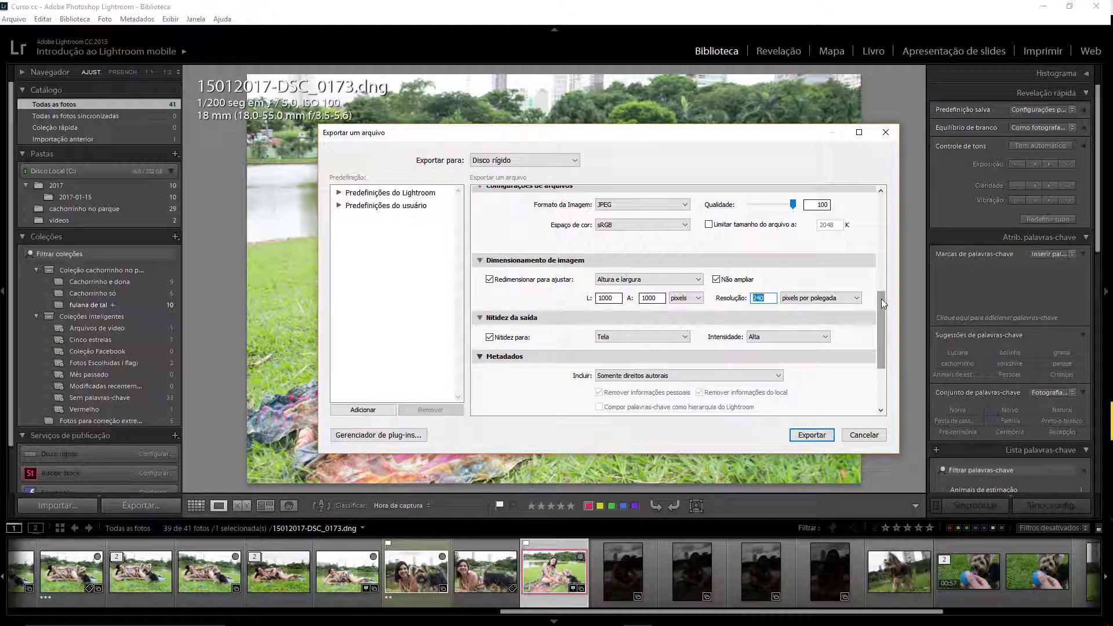
# Try All and All Except Camera metadata options, then return to Copyright Only.
pyautogui.moveTo(881, 298); pyautogui.dragTo(880, 325)
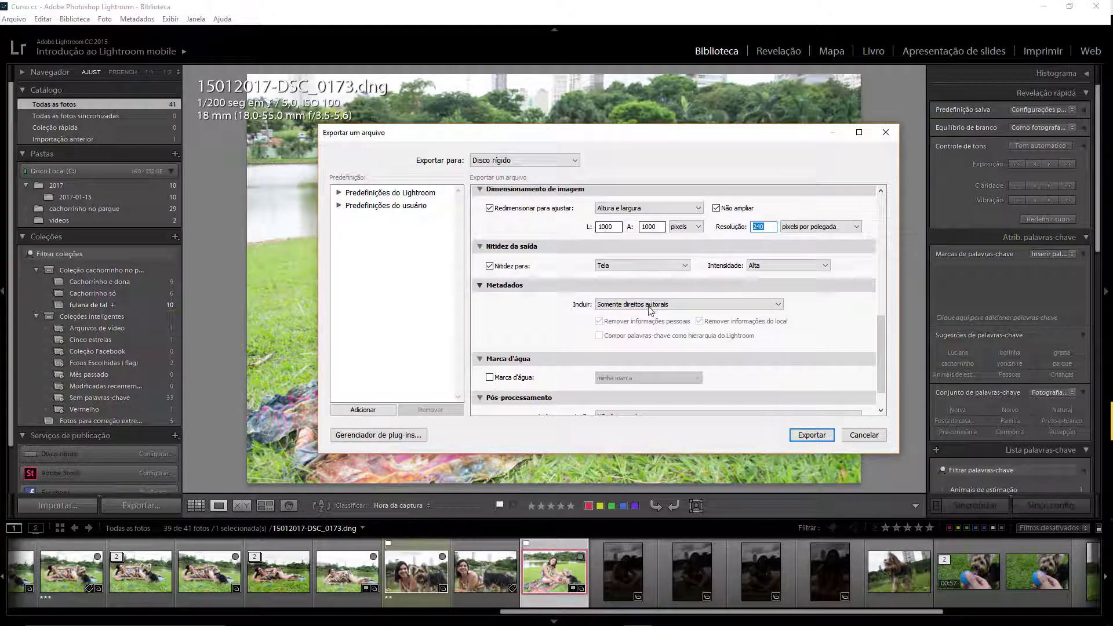
pyautogui.click(613, 307)
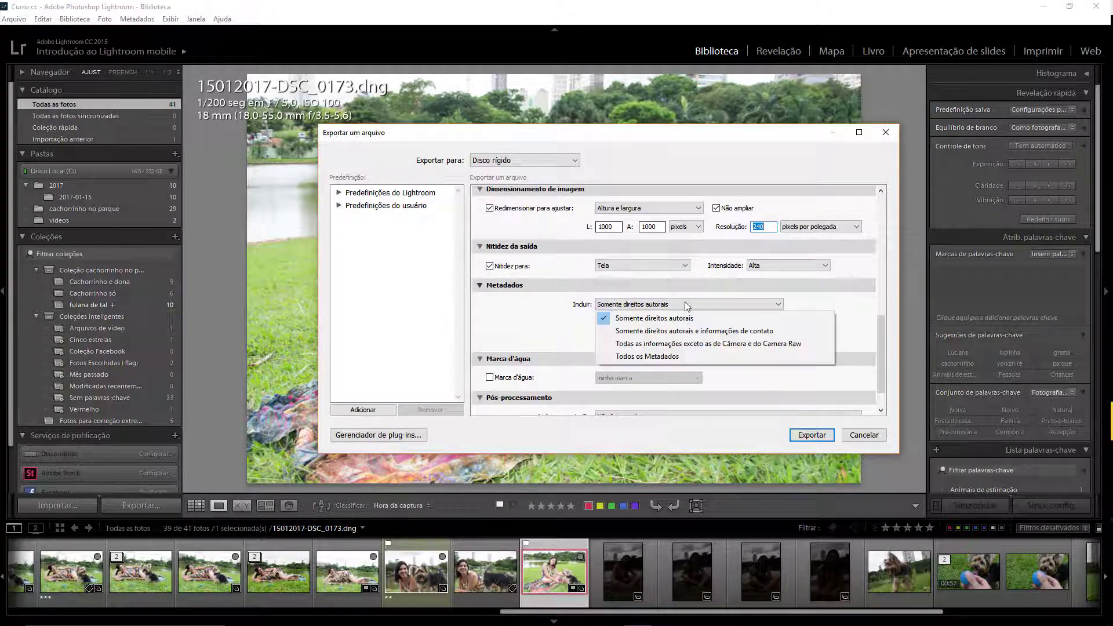
pyautogui.click(656, 356)
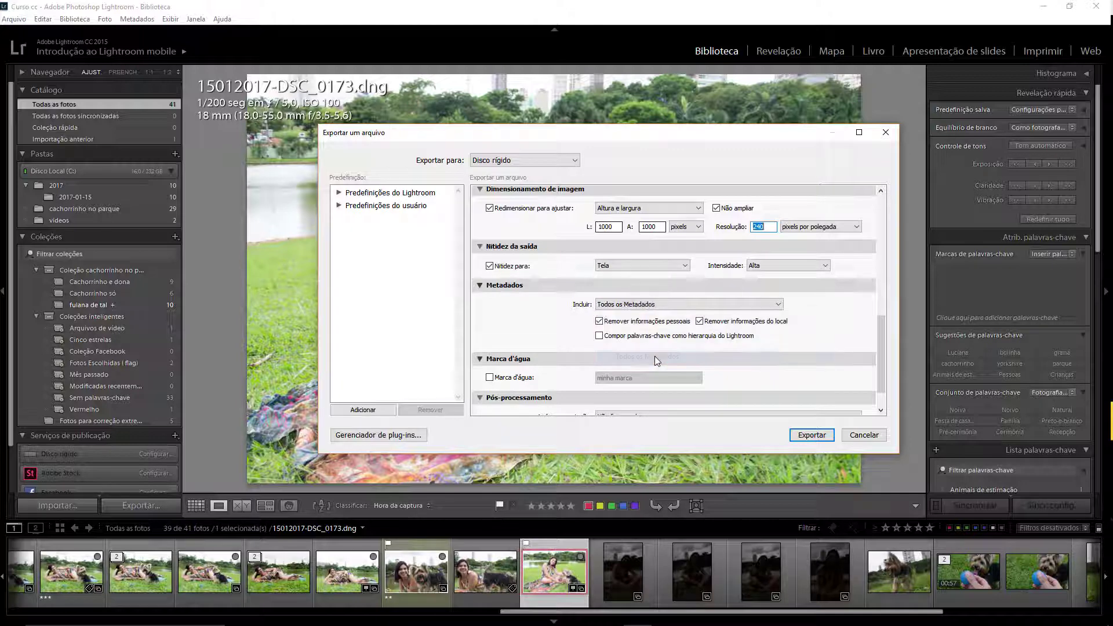
pyautogui.click(637, 306)
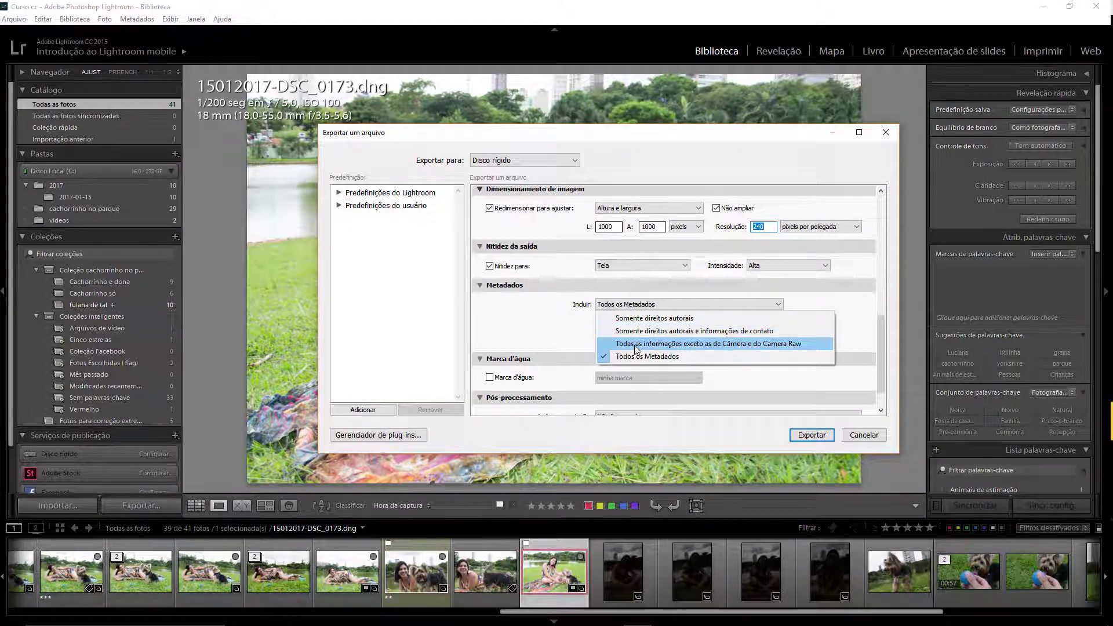
pyautogui.click(637, 344)
pyautogui.click(635, 319)
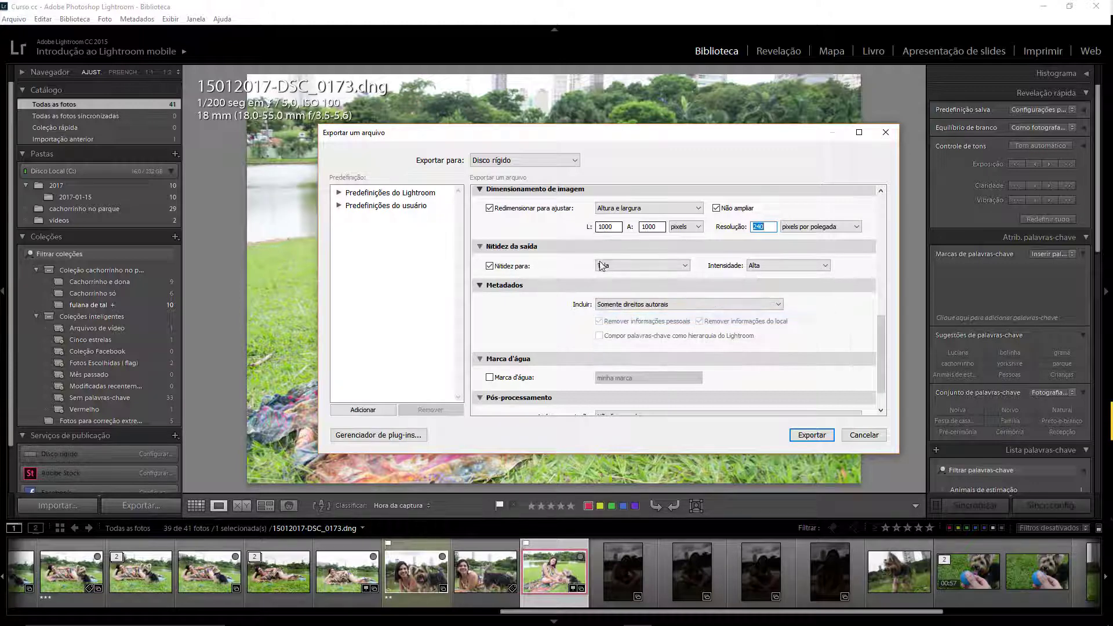
pyautogui.scroll(-1, 881, 339)
pyautogui.click(489, 341)
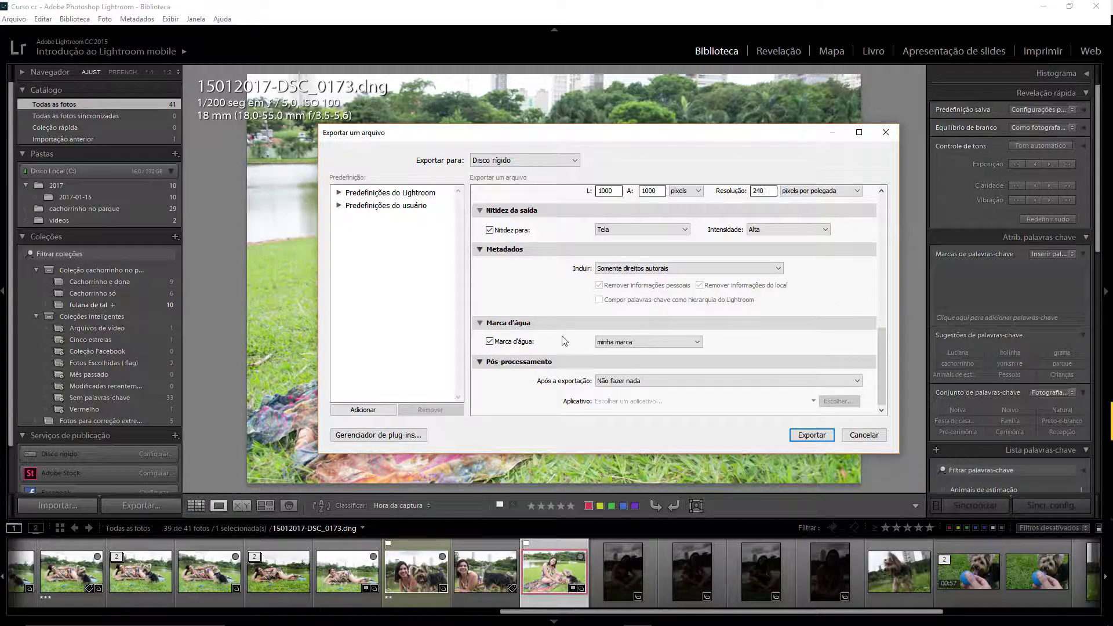